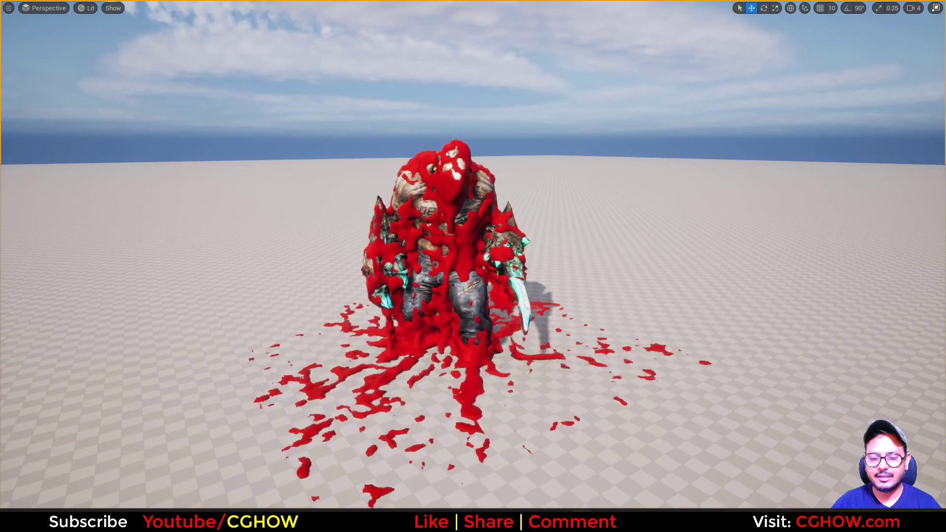
- Examine the finished red fluid effect on the character from several angles and distances, and stop the simulation
left_click_drag(848, 422, 815, 404, "alt")
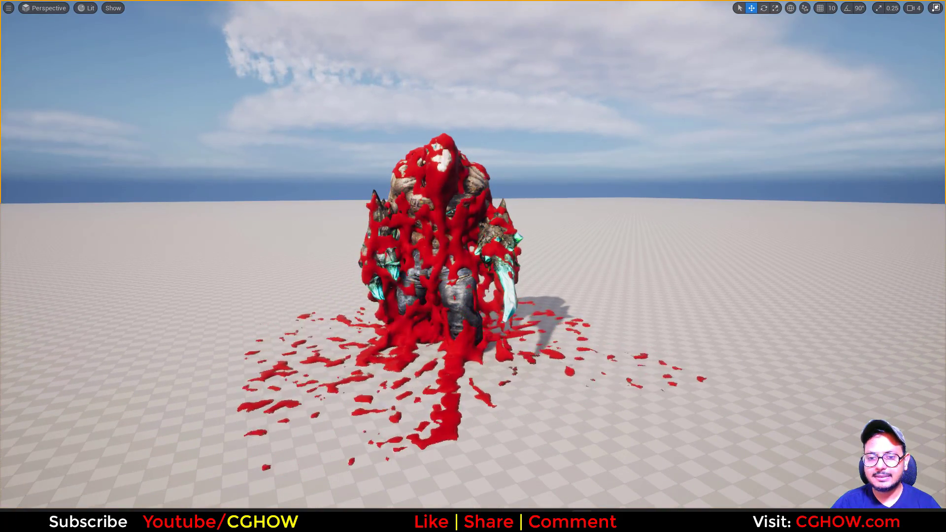
mouse_move(586, 382)
left_mouse_down("alt")
mouse_move(712, 401)
mouse_move(717, 393)
mouse_move(591, 387)
left_mouse_up("alt")
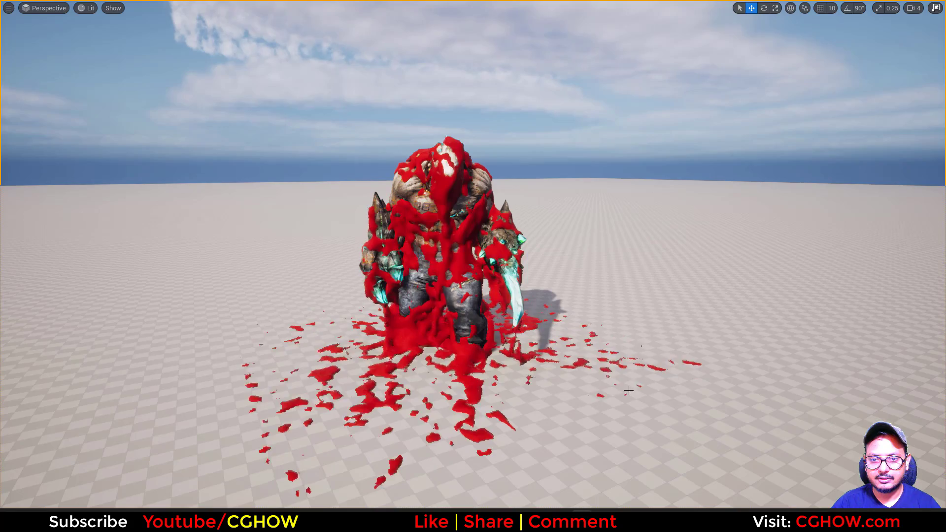
left_click_drag(646, 408, 673, 404, "alt")
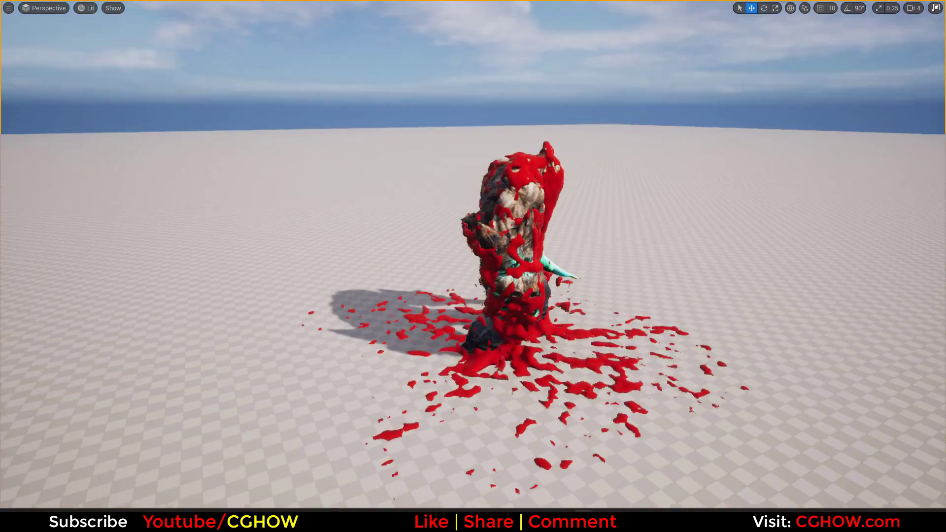
left_click_drag(542, 276, 365, 253, "alt")
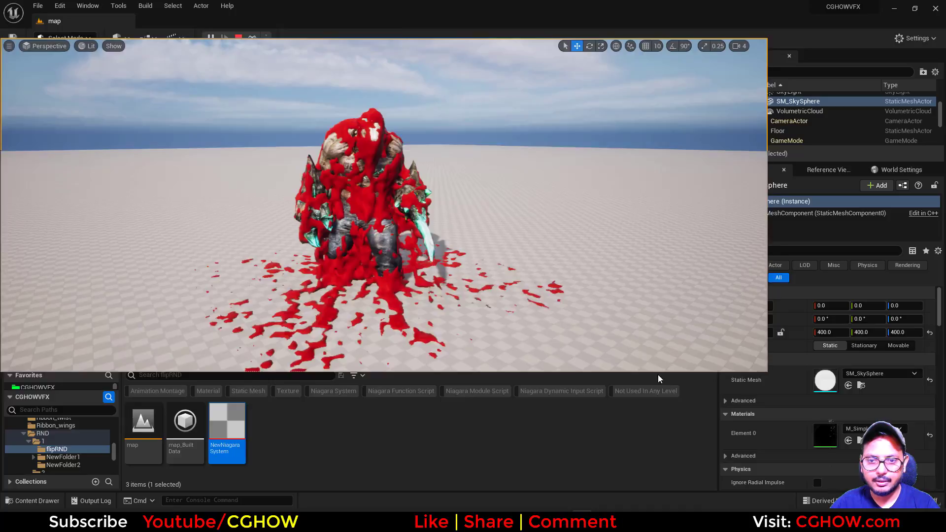
scroll(361, 186, "up", 6)
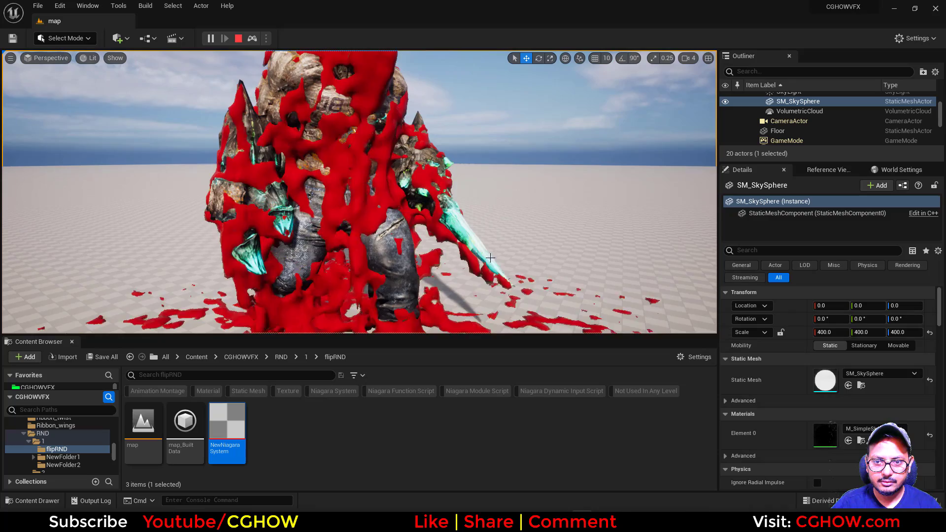
scroll(530, 287, "down", 4)
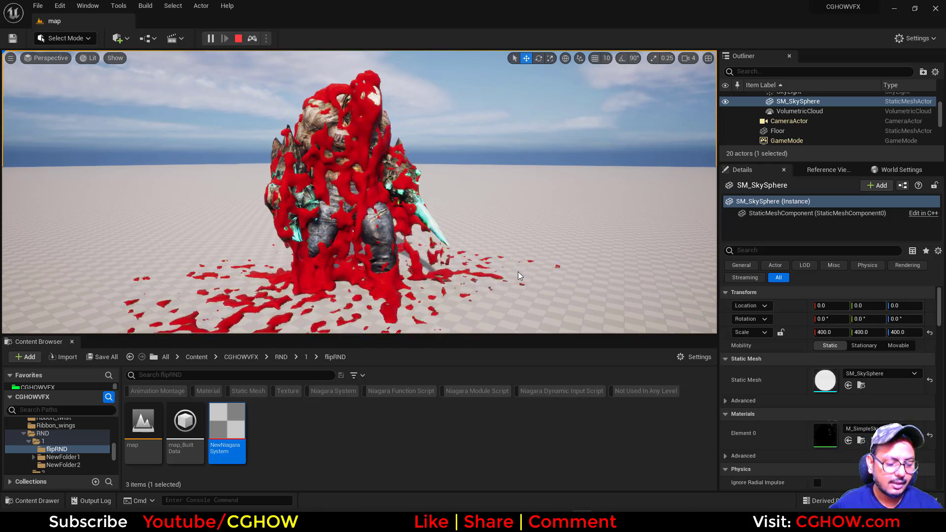
left_click_drag(473, 118, 419, 148, "alt")
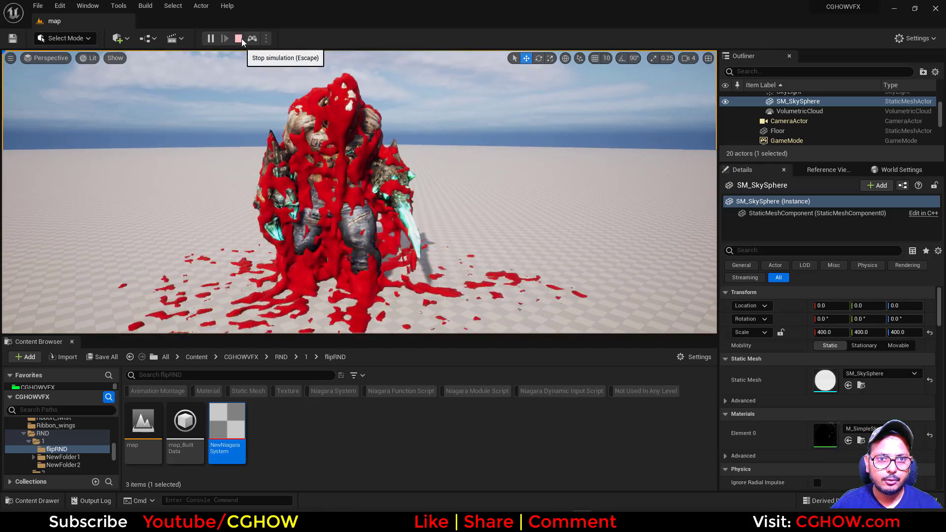
left_click(239, 40)
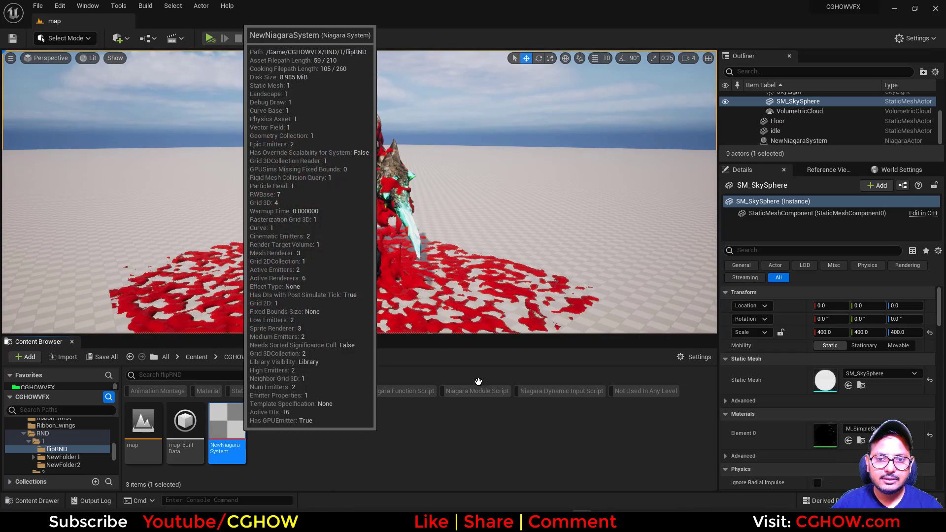
- Open the existing NewNiagaraSystem in the flipRND folder for a brief look and close it again
double_click(227, 429)
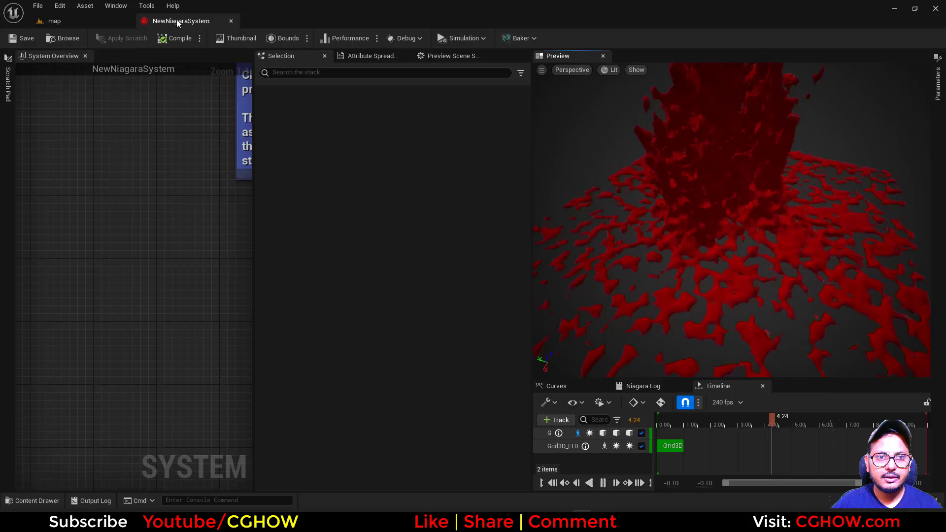
left_click(230, 21)
right_click(330, 434)
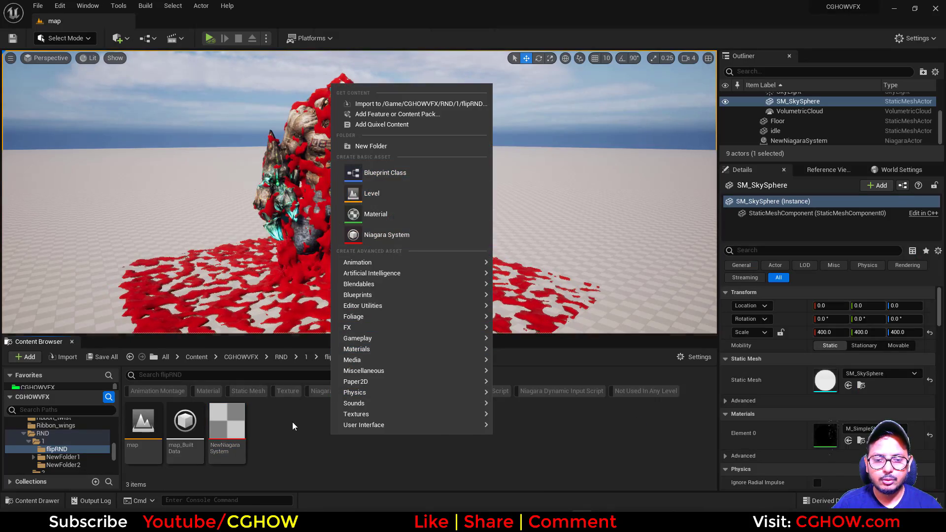
left_click(57, 108)
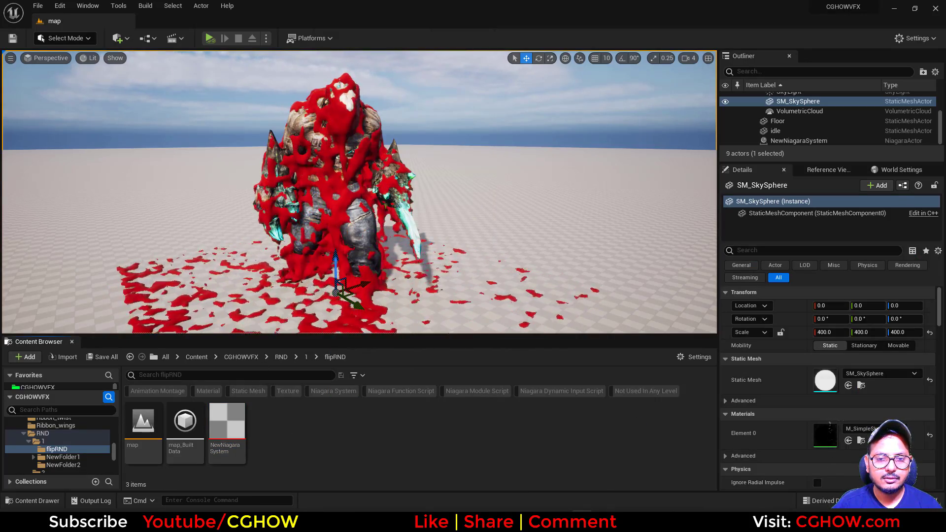
- Locate the character's idle static mesh in the project content and create a new level with a floor and sky
left_click(414, 228)
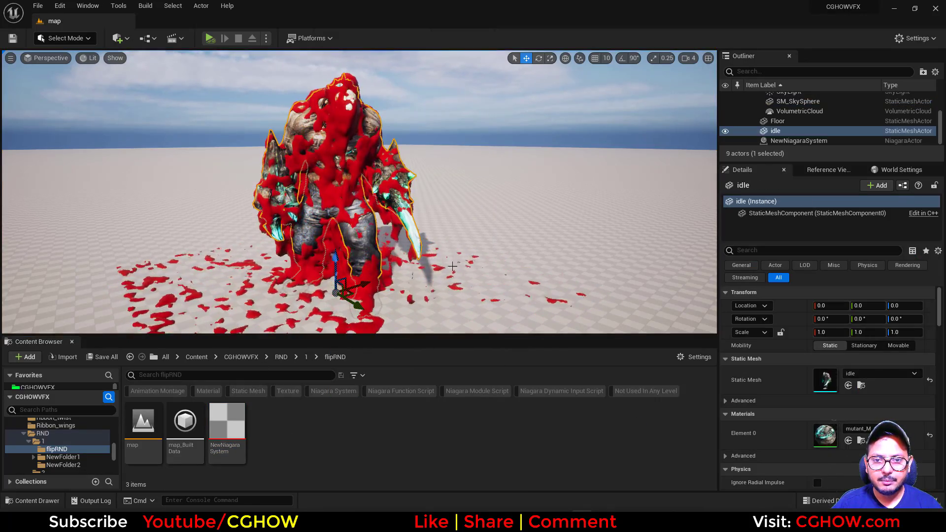
left_click(861, 385)
left_click(38, 6)
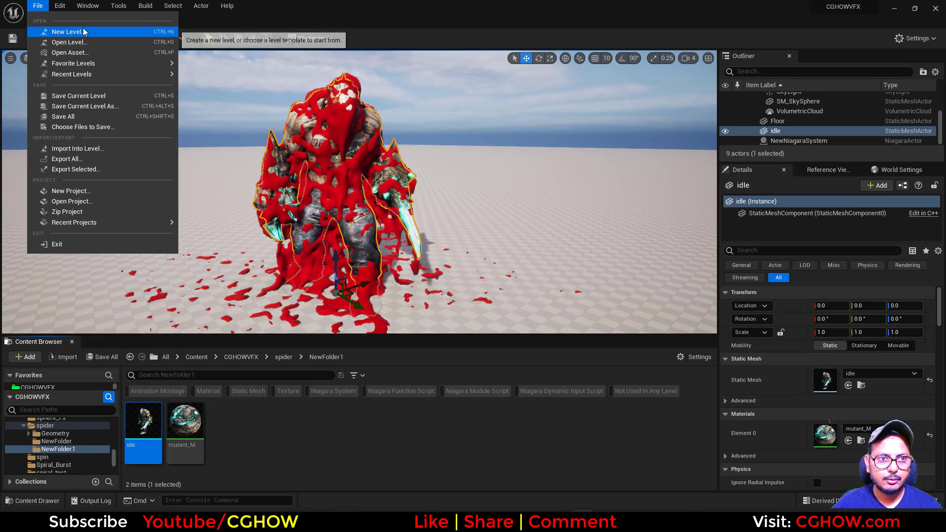
left_click(73, 29)
double_click(481, 205)
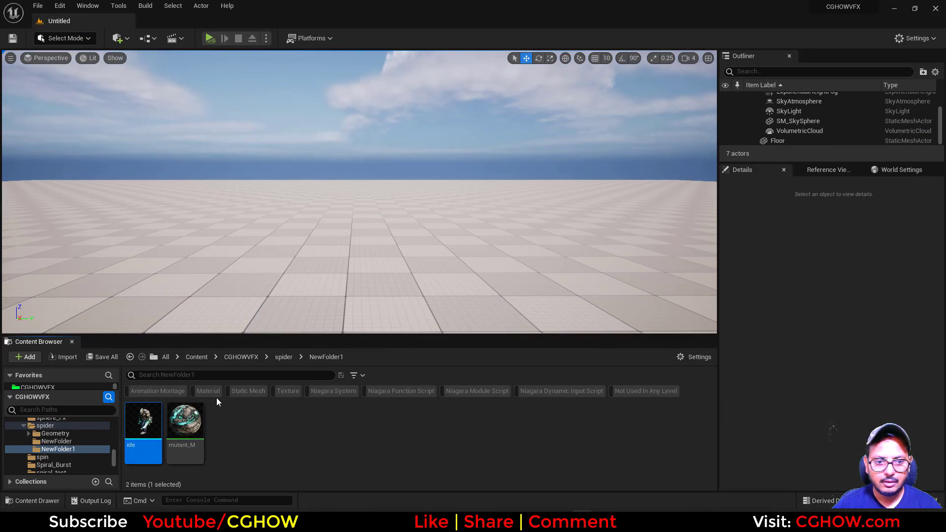
- Place the idle mesh in the new level and reset its location to the origin
left_click_drag(143, 423, 340, 271)
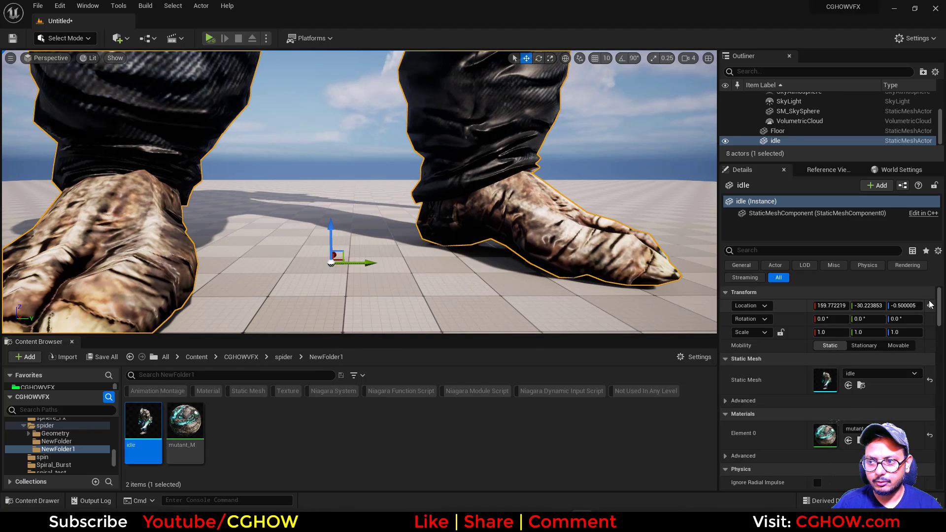
left_click(930, 305)
key("f")
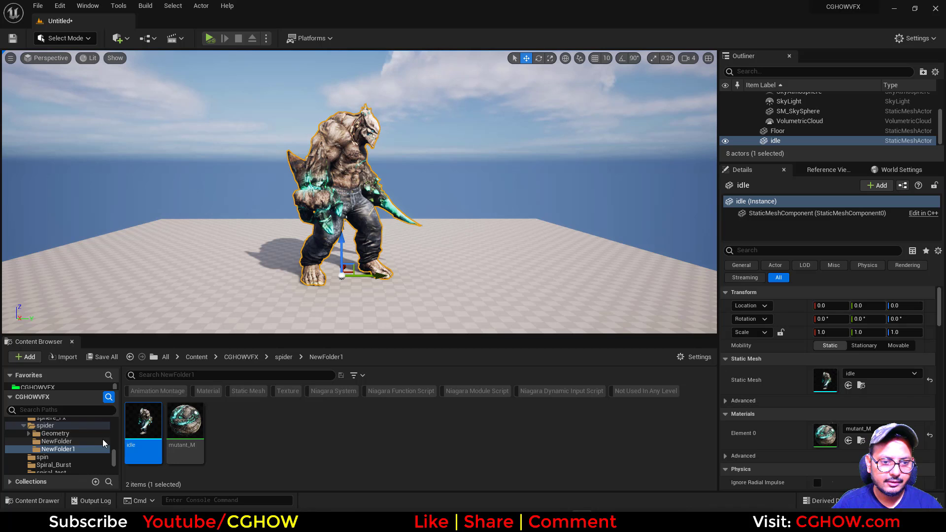
- Create a folder named test inside the flipRND folder and open it
left_click_drag(113, 453, 116, 409)
left_click(49, 446)
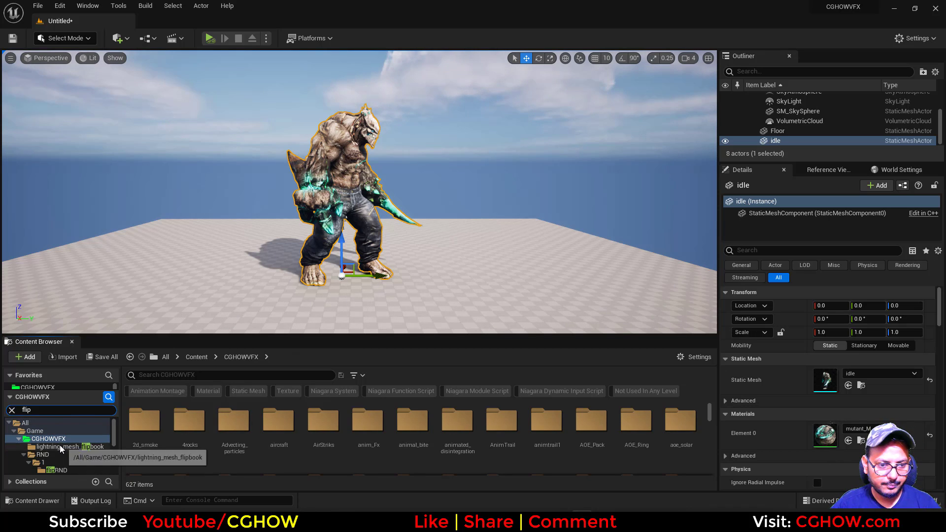
left_click(63, 440)
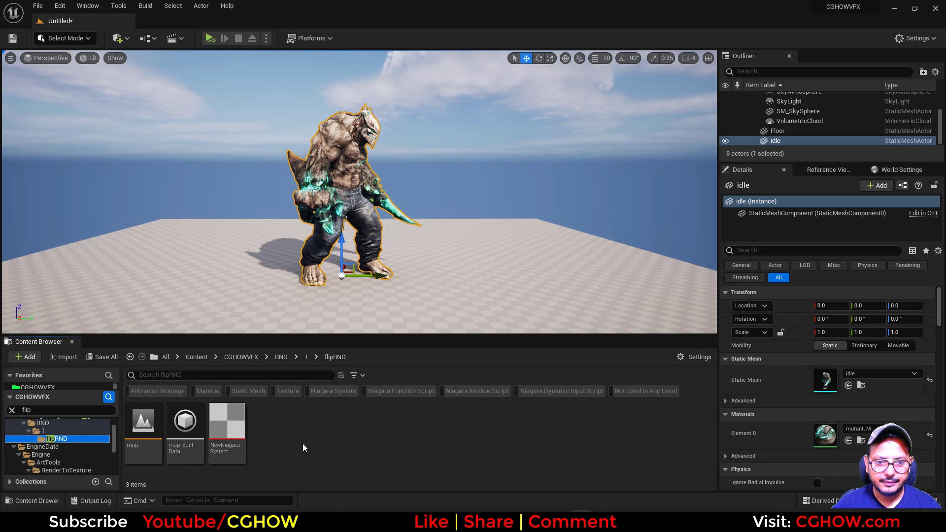
right_click(341, 427)
left_click(417, 140)
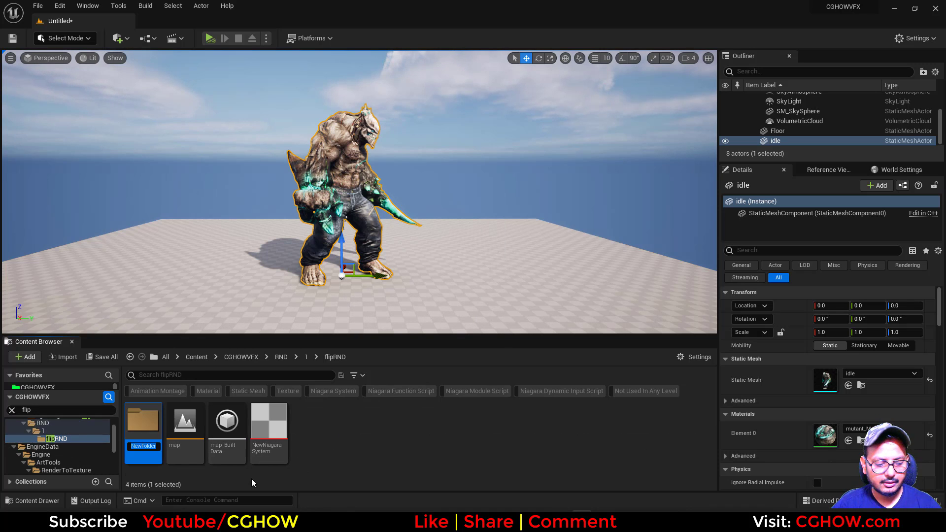
type("test")
left_click(344, 451)
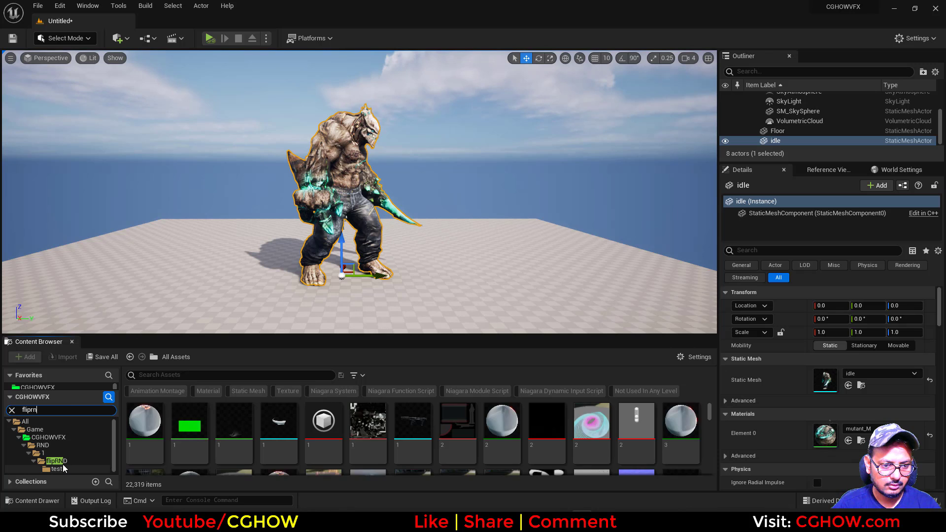
left_click(64, 462)
double_click(143, 426)
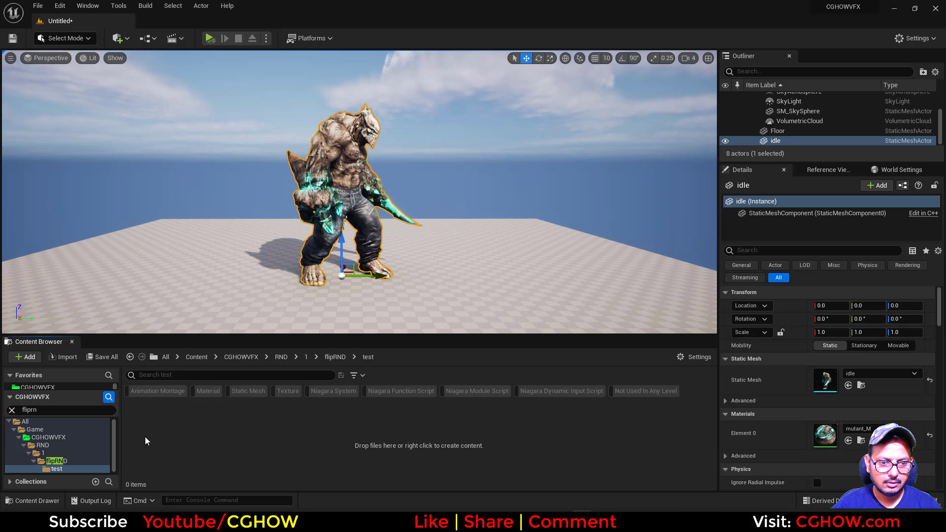
- Search the project's plugin list for "flui" to check the fluids plugin
right_click(238, 433)
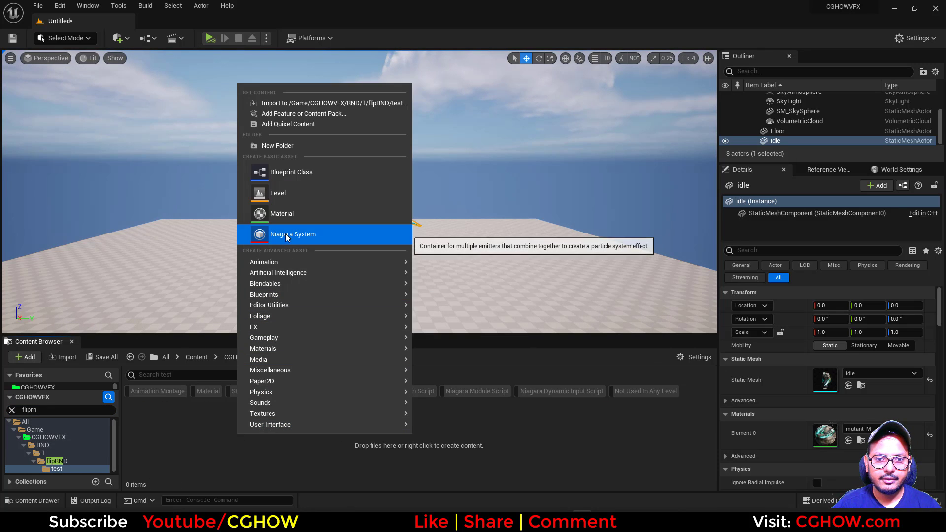
left_click(915, 38)
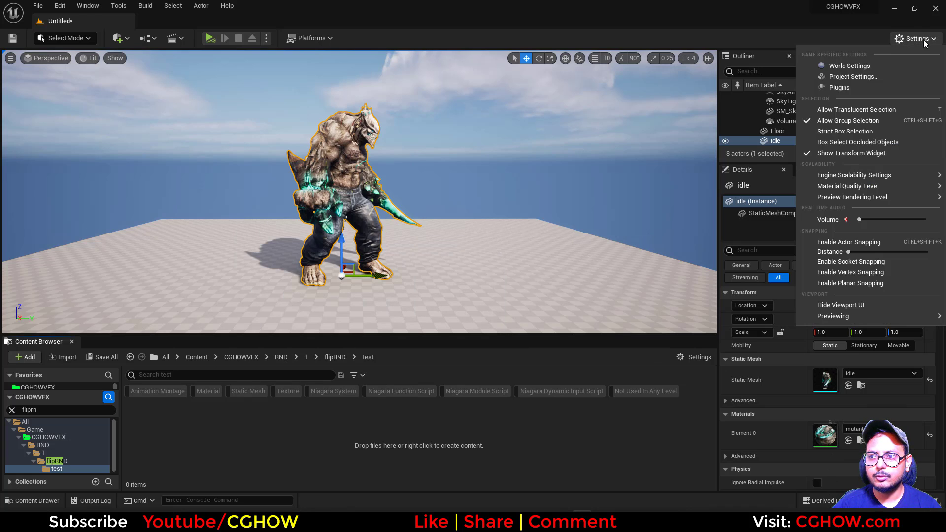
left_click(643, 130)
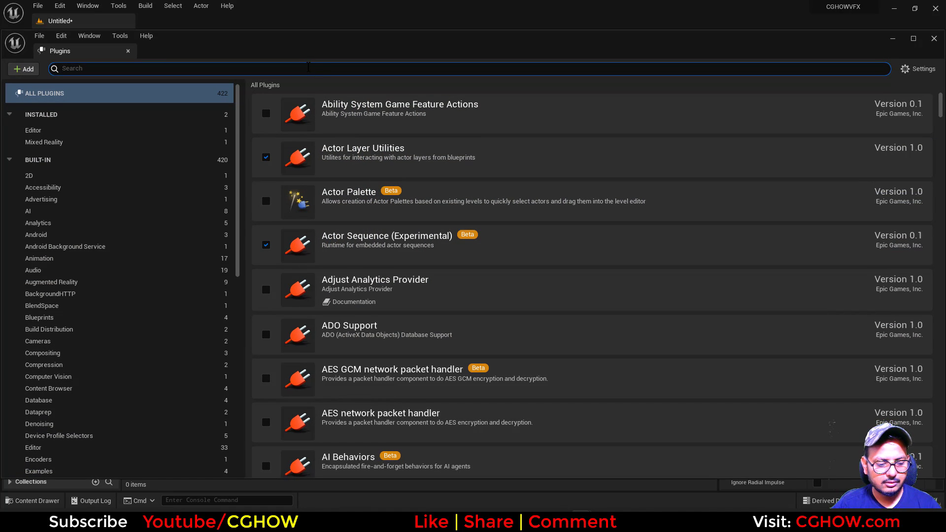
type("flui")
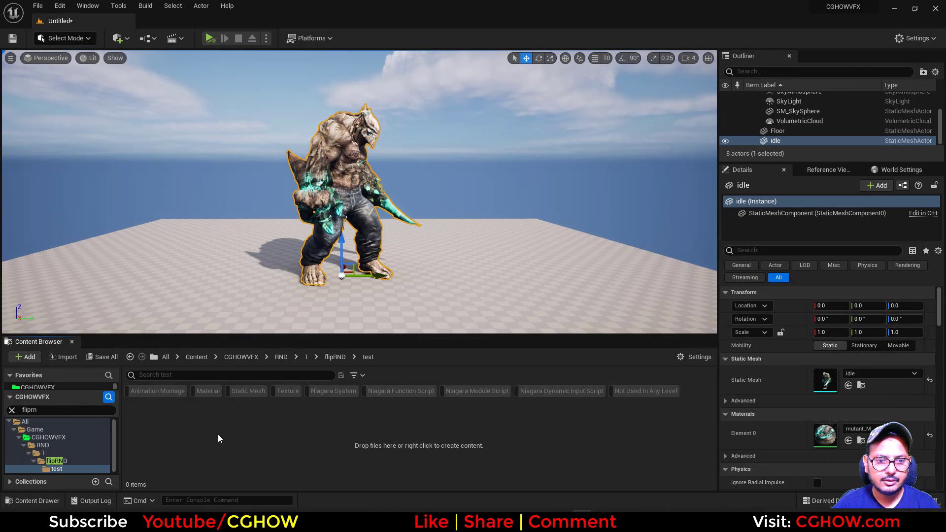
- Create a Niagara system in the test folder from the Grid 3D FLIP Hose template, keeping the default name
right_click(217, 433)
left_click(294, 235)
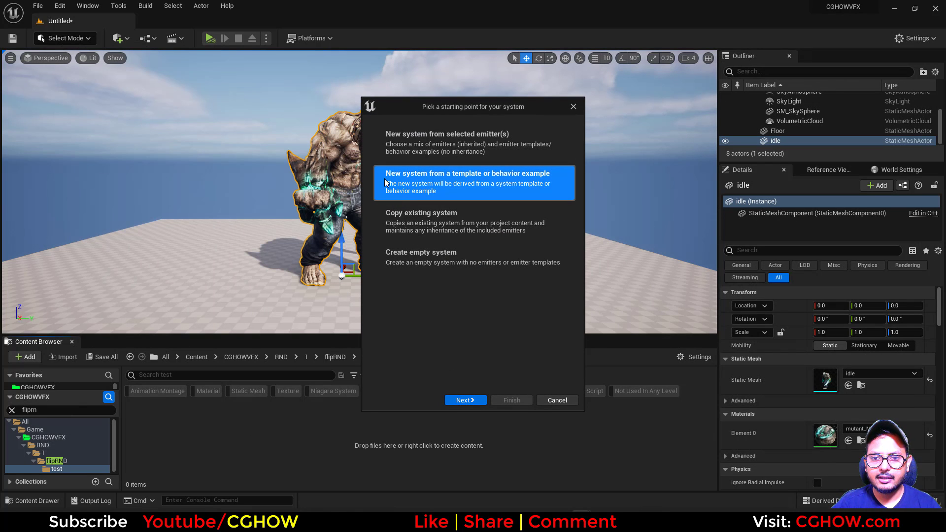
left_click(464, 402)
scroll(459, 265, "down", 8)
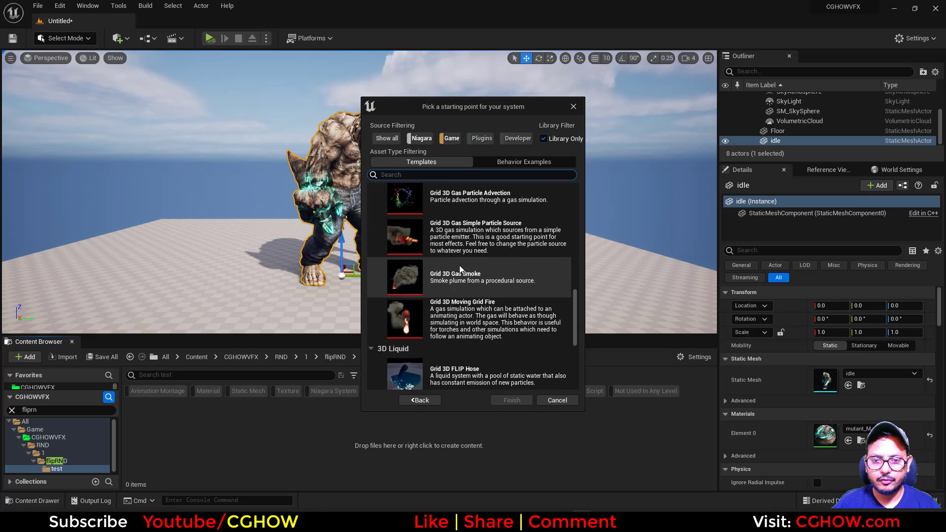
scroll(460, 265, "down", 3)
scroll(459, 265, "up", 15)
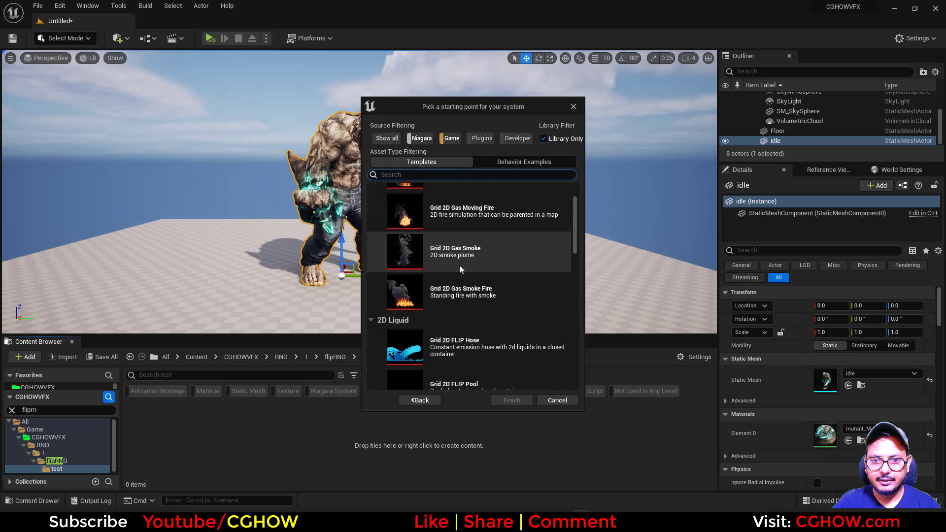
scroll(459, 265, "down", 12)
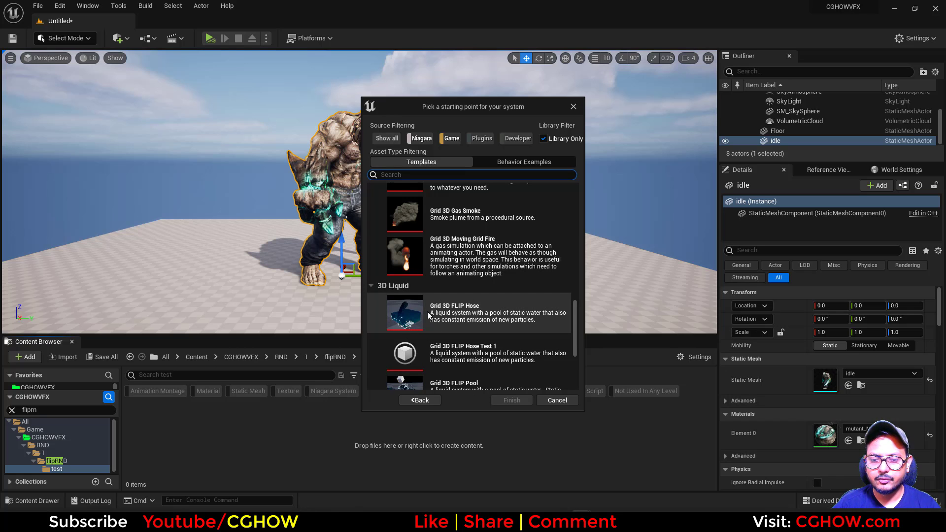
left_click(468, 316)
left_click(511, 401)
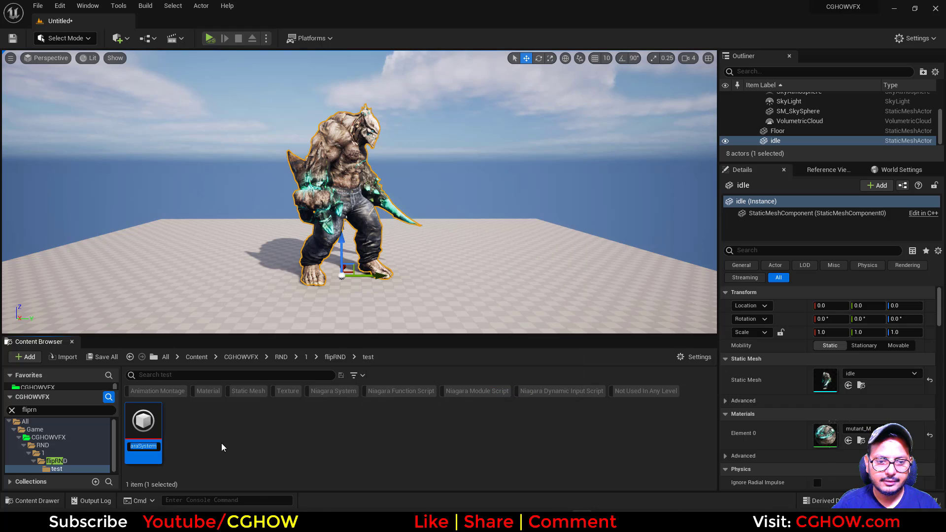
left_click(154, 426)
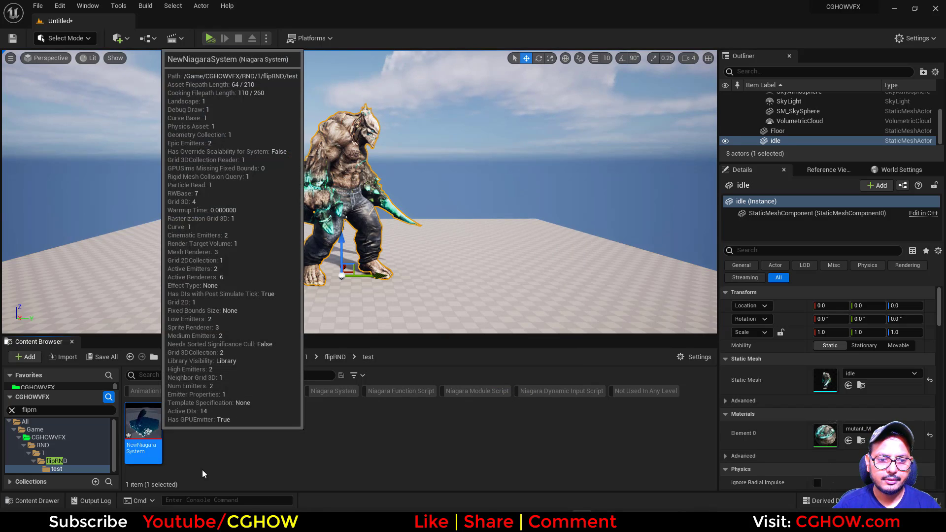
- Open the new Niagara system and examine its liquid simulation in the preview from different angles
scroll(217, 163, "down", 4)
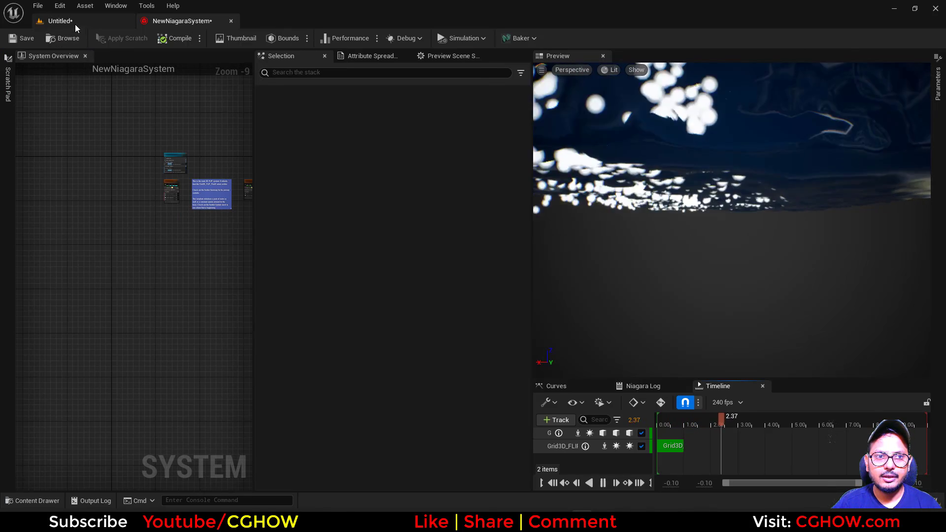
left_click(60, 21)
left_click(162, 21)
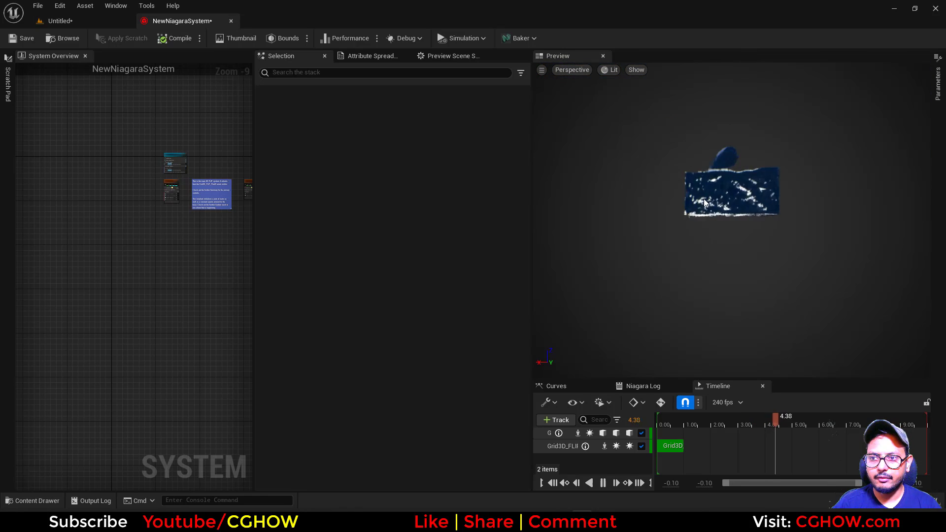
left_click_drag(704, 202, 753, 206)
mouse_move(705, 241)
right_mouse_down("alt")
mouse_move(769, 240)
mouse_move(719, 240)
right_mouse_up("alt")
middle_click_drag(719, 197, 705, 240, "alt")
left_click_drag(705, 240, 732, 242)
- End the isolation of Grid3D_FLIP_Secondary_Emitter and disable that emitter in the system overview
scroll(90, 242, "up", 5)
right_click_drag(90, 241, 19, 297)
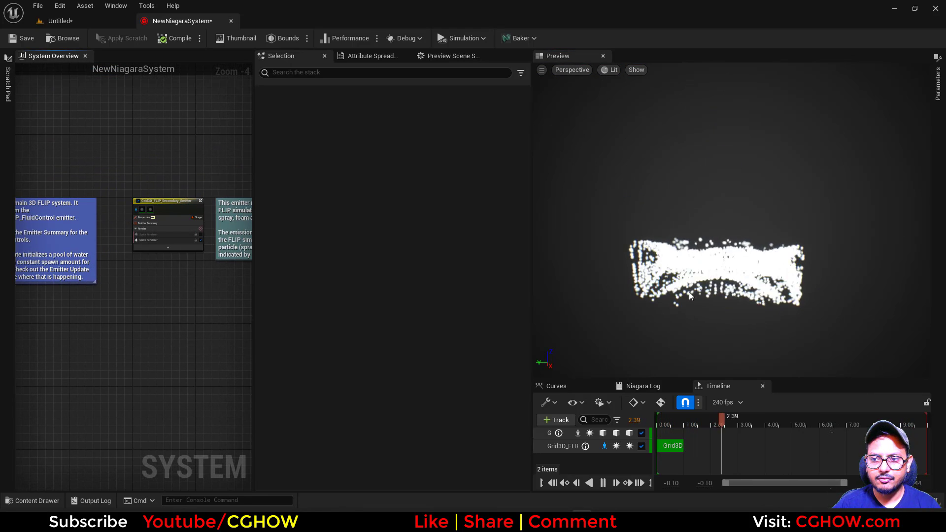
scroll(200, 207, "up", 3)
scroll(200, 207, "up", 1)
right_click_drag(51, 165, 96, 138)
left_click(118, 187)
left_click(121, 172)
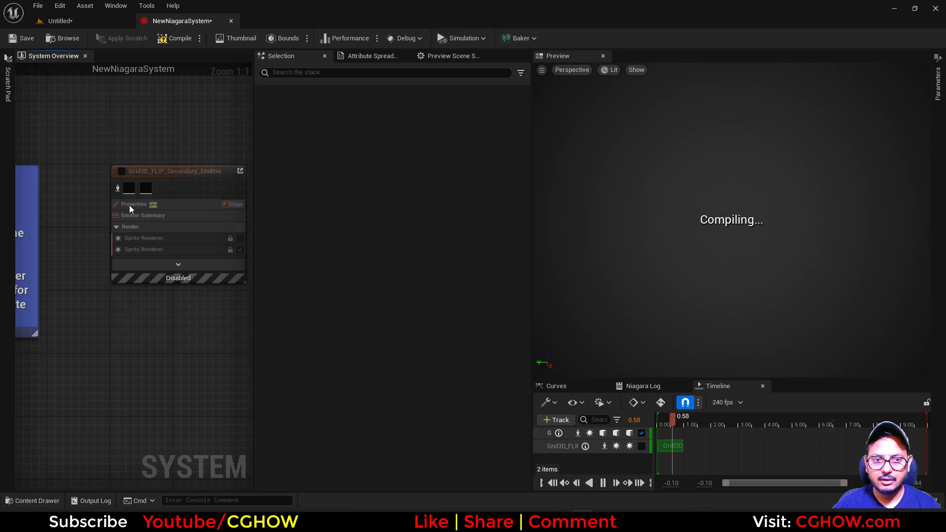
- Examine the system's user parameters and the Grid3D_FLIP_FluidControl_Emitter properties against the simulated liquid in the preview
right_click_drag(164, 335, 335, 311)
right_click_drag(54, 384, 251, 394)
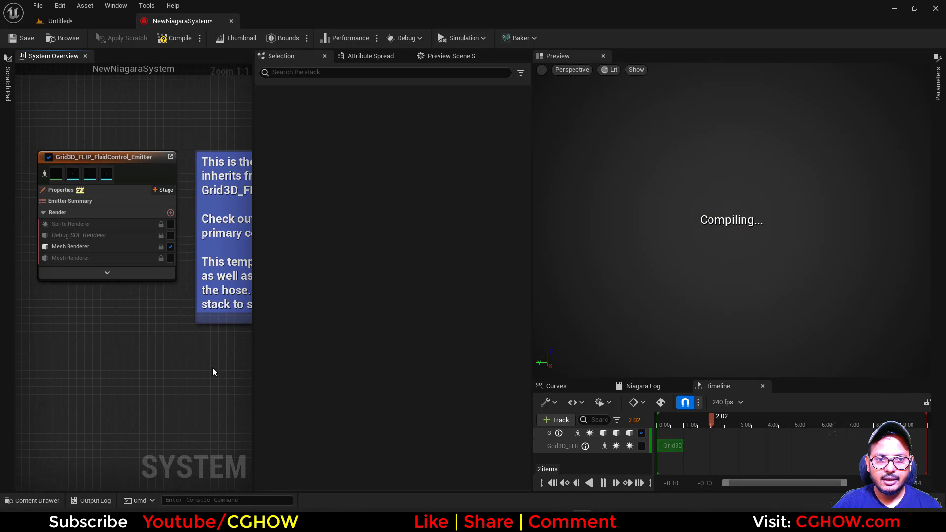
scroll(172, 400, "down", 2)
right_click(172, 398)
left_click(127, 227)
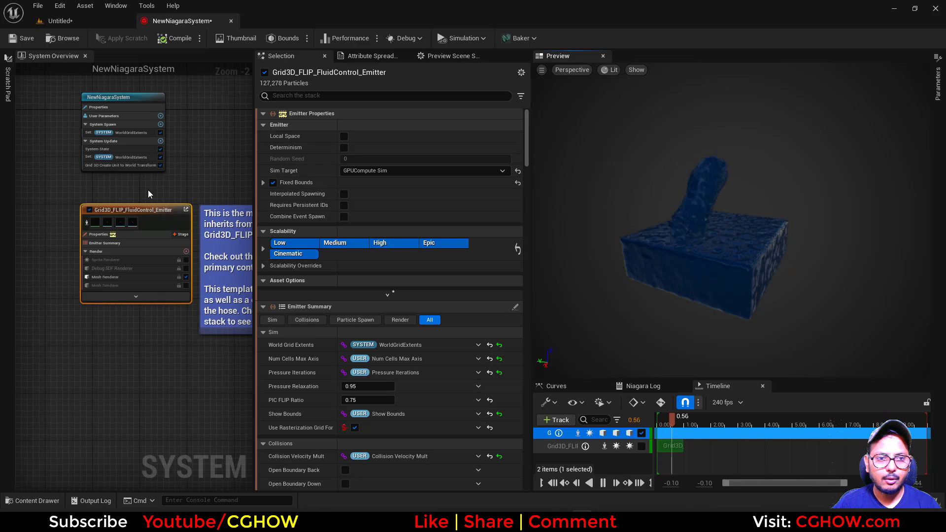
right_click_drag(144, 177, 133, 218)
left_click(95, 156)
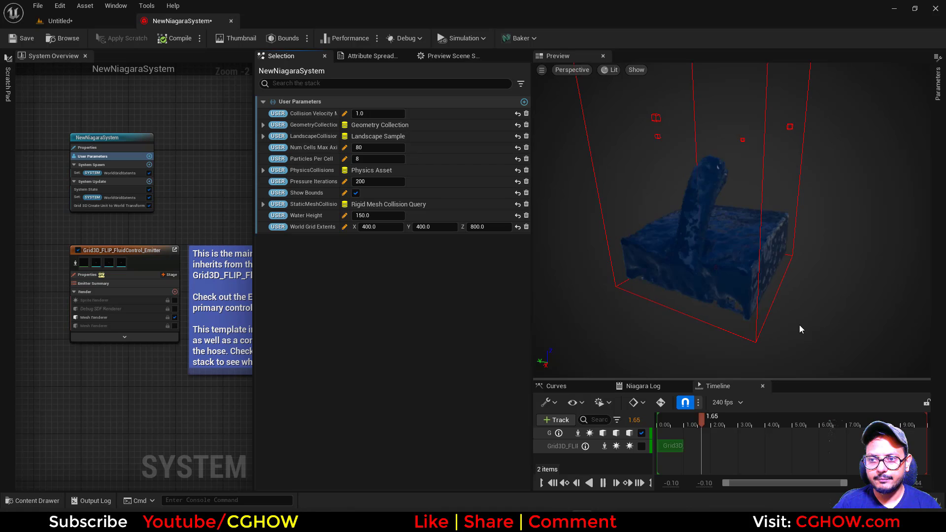
left_click_drag(800, 327, 763, 298)
scroll(96, 350, "up", 2)
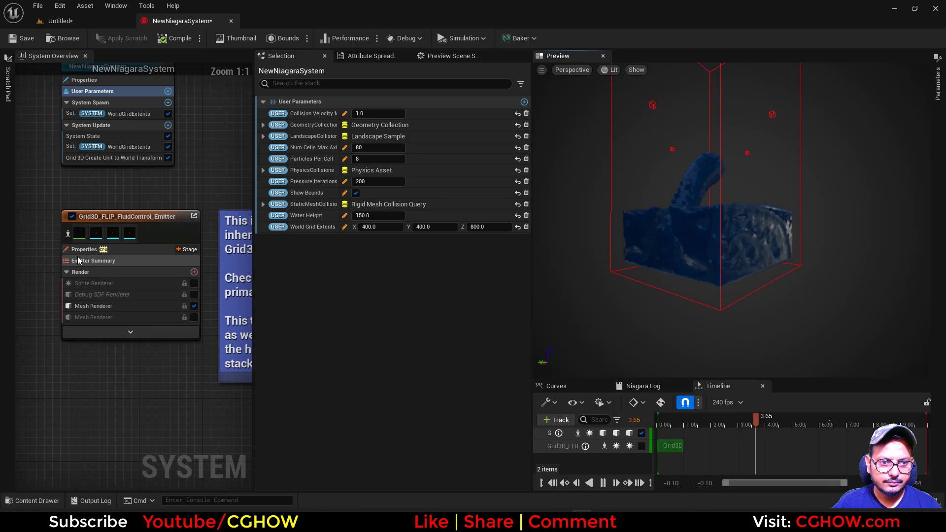
- In the fluid control emitter's summary, enable Open Boundary Right and check how the liquid drains from the simulation box
left_click(101, 263)
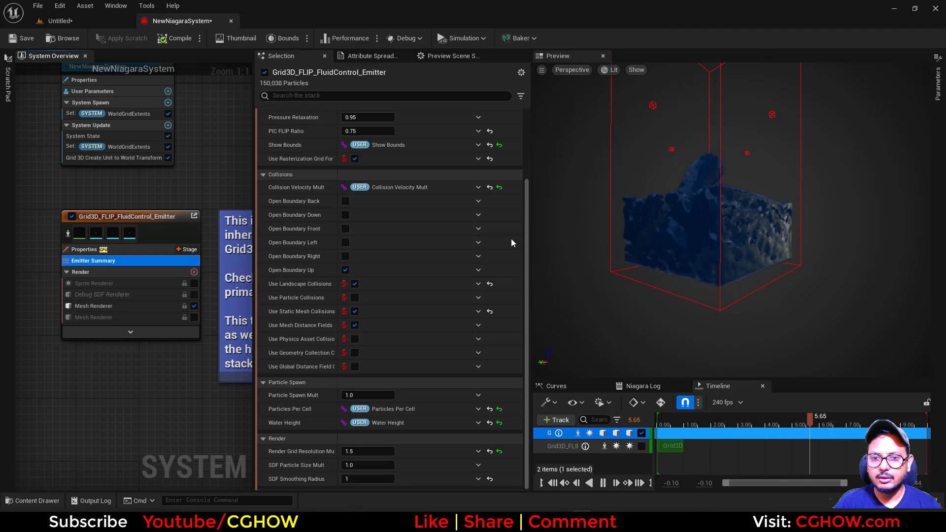
left_click_drag(764, 253, 719, 267)
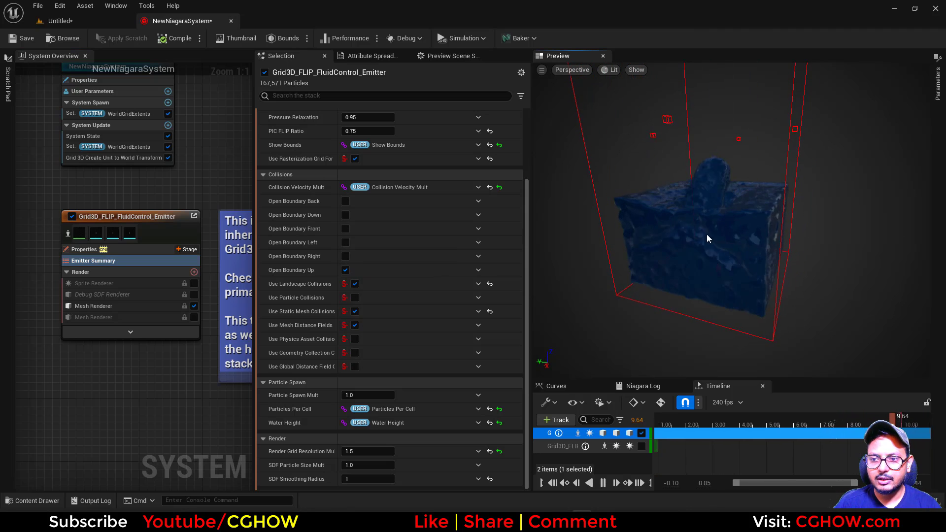
left_click_drag(707, 235, 790, 261)
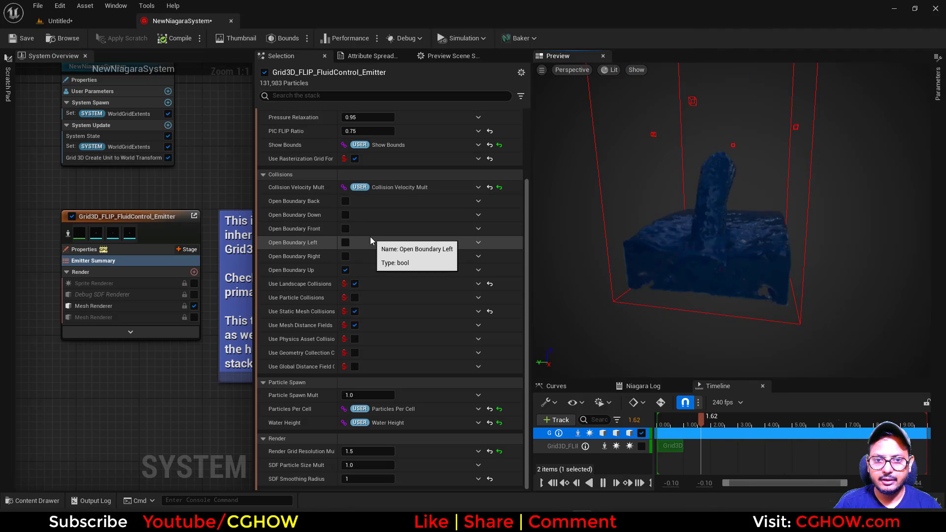
left_click(344, 256)
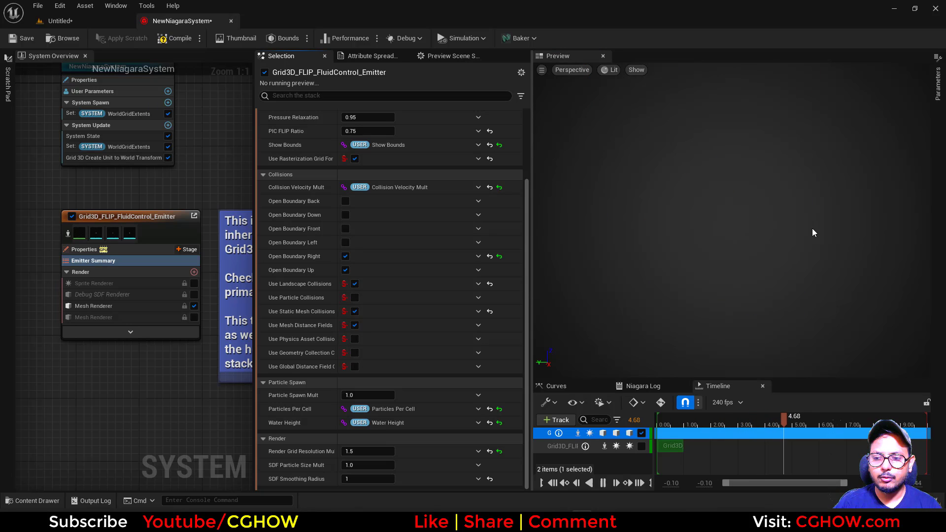
left_click_drag(746, 290, 788, 288)
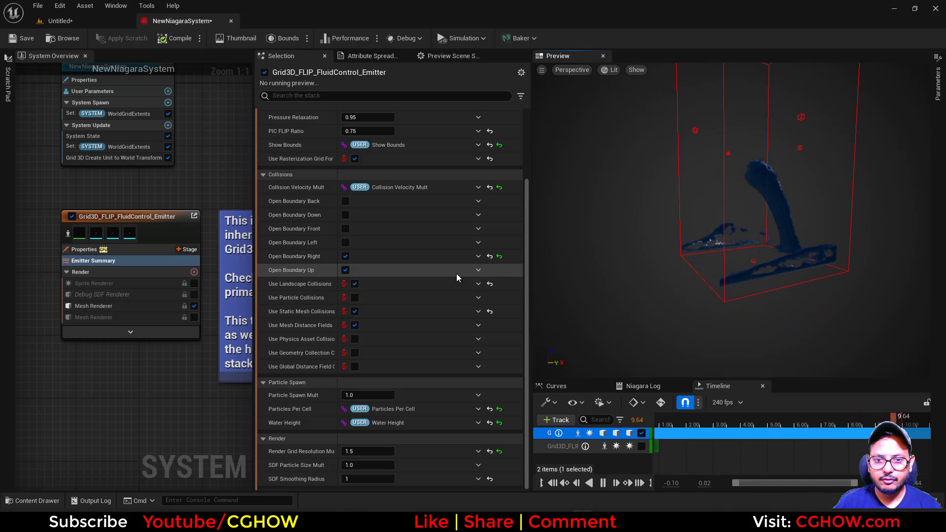
- Enable Open Boundary Left, Front and Back in the emitter's collision settings and check the liquid from another angle
left_click(345, 242)
left_click(345, 229)
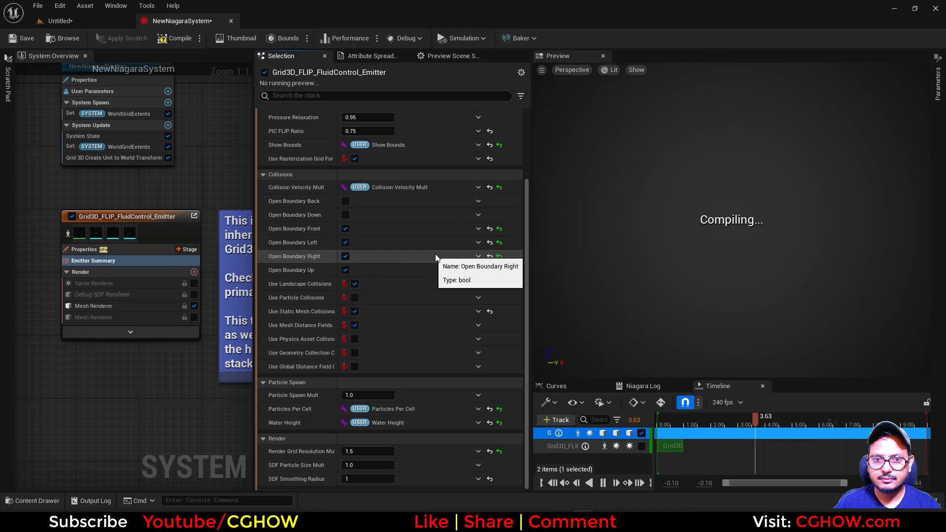
left_click(345, 201)
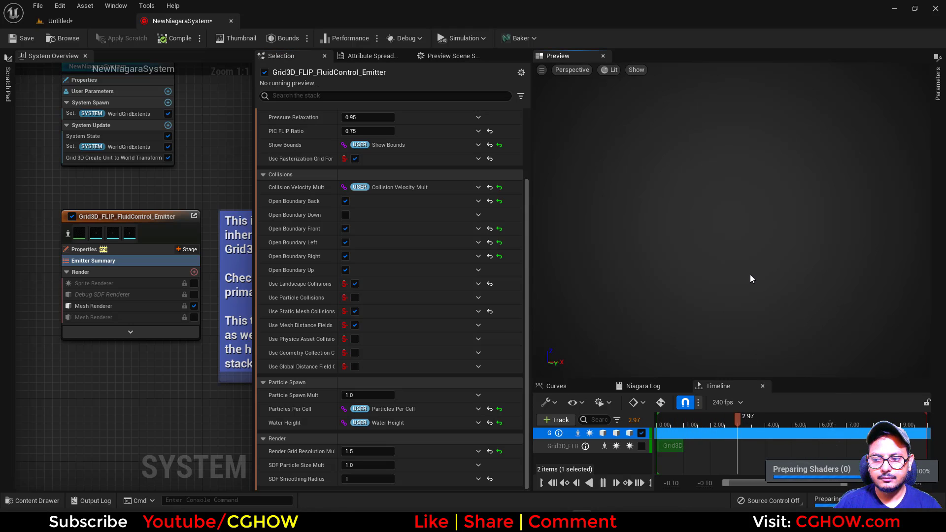
left_click_drag(750, 274, 714, 221)
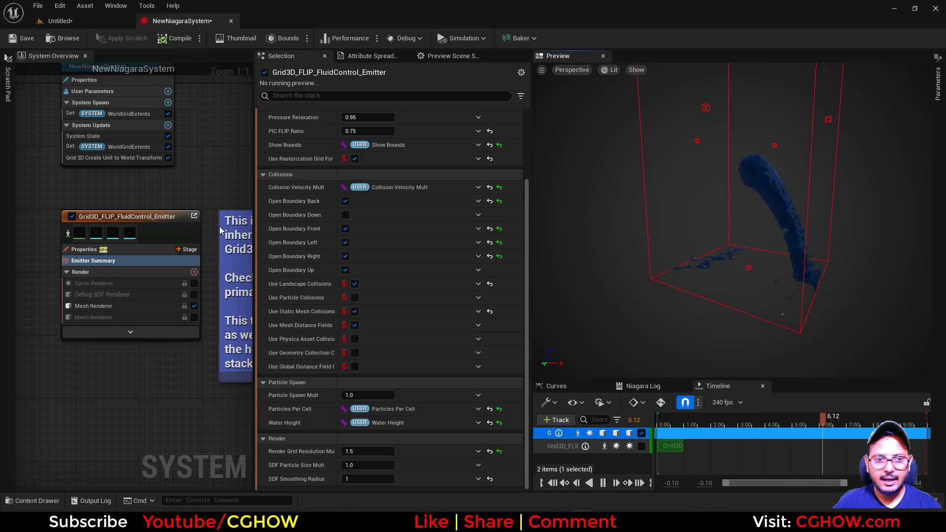
- Expand the full stack of Grid3D_FLIP_FluidControl_Emitter and disable the Set Velocity module in Particle Spawn
left_click(128, 336)
left_click(130, 333)
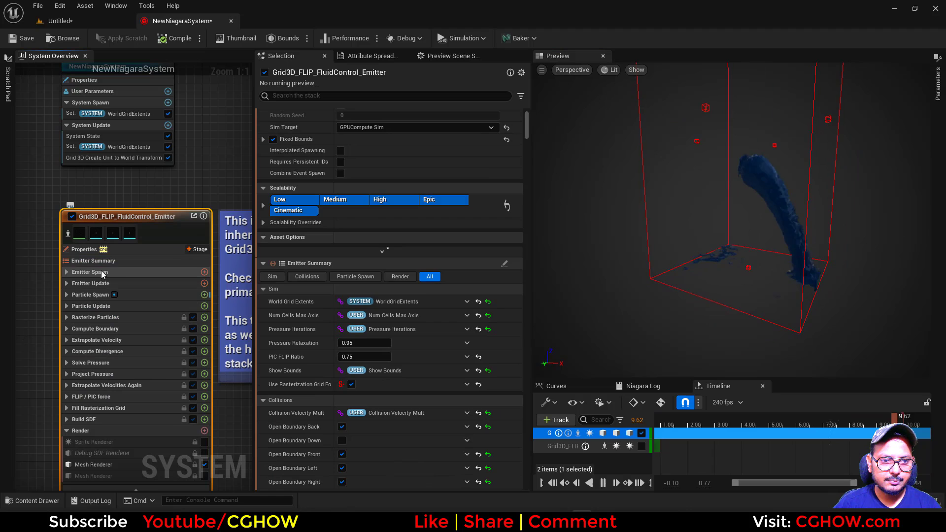
left_click(119, 317)
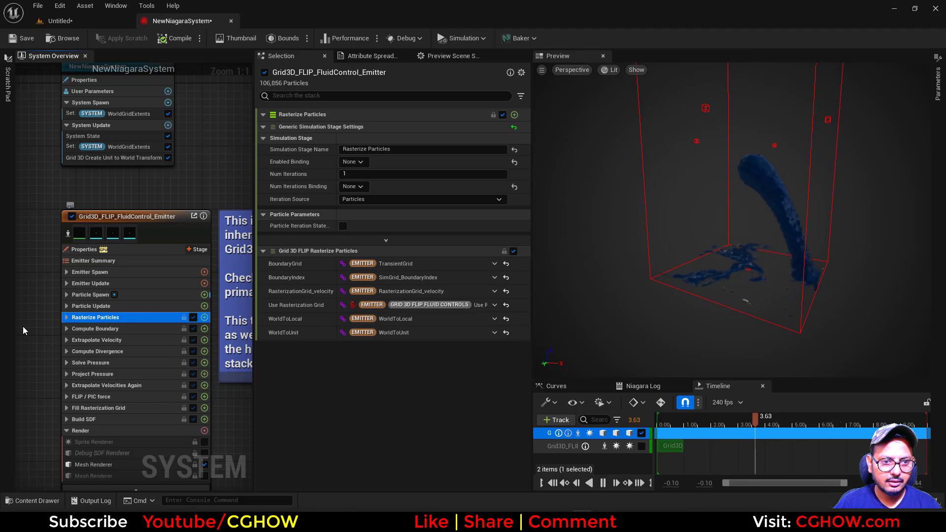
mouse_move(22, 326)
right_mouse_down()
mouse_move(17, 298)
mouse_move(16, 325)
right_mouse_up()
left_click(61, 272)
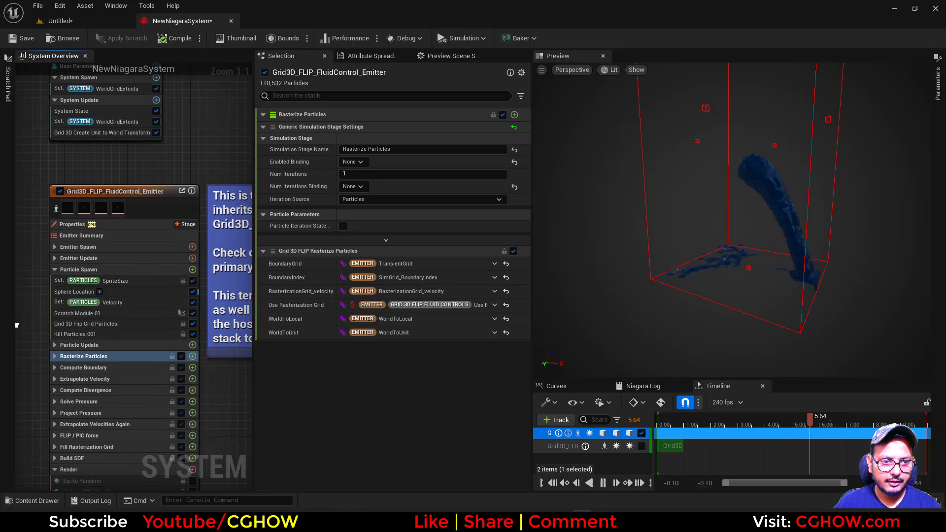
right_click_drag(61, 273, 41, 271)
left_click(118, 301)
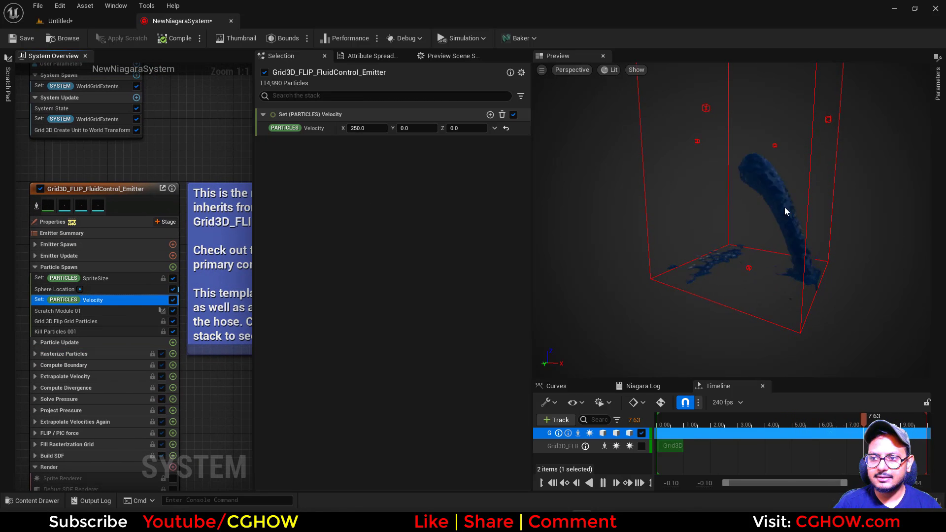
left_click(172, 300)
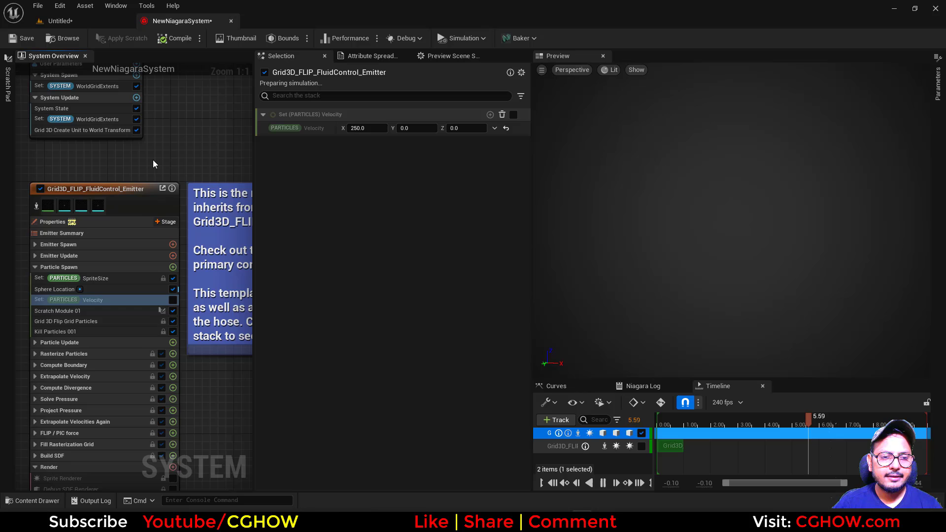
right_click_drag(147, 188, 177, 161)
scroll(126, 249, "down", 2)
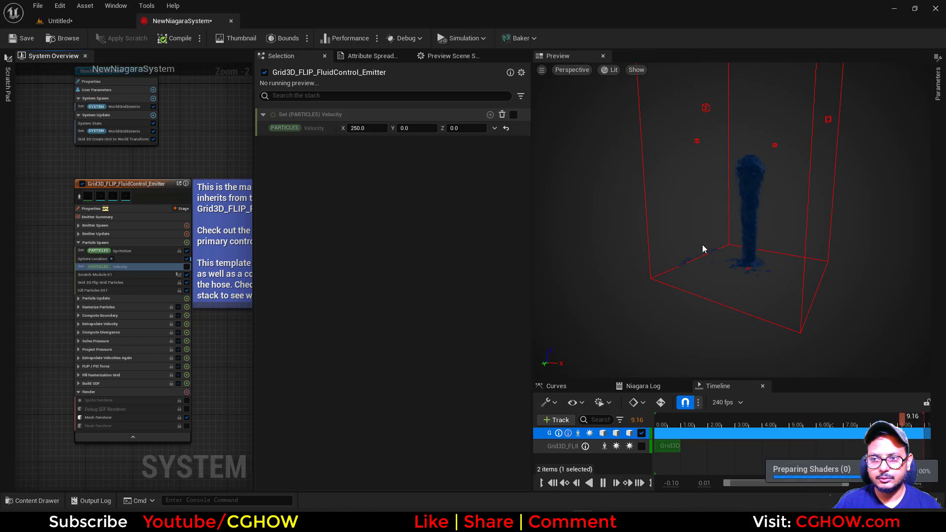
left_click_drag(791, 225, 843, 219)
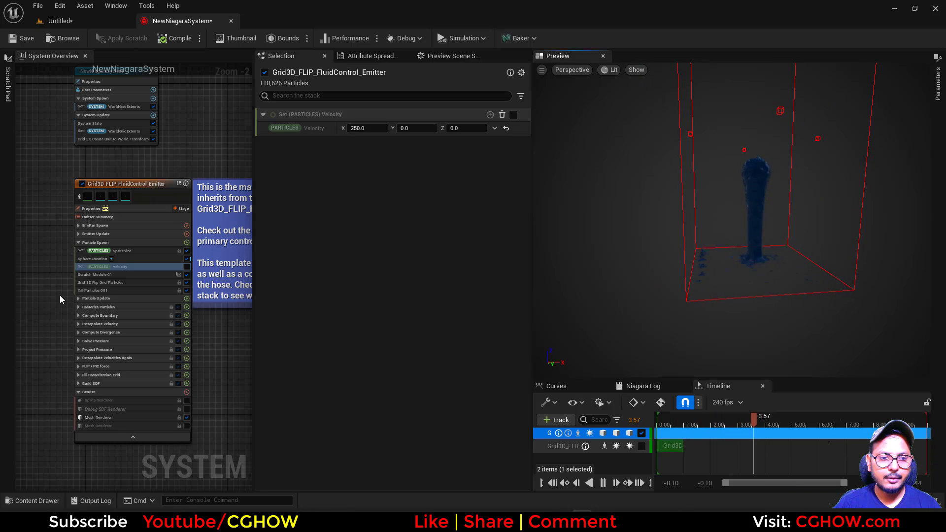
- Set the sphere radius of the Sphere Location module in Particle Spawn to 5
scroll(80, 270, "up", 2)
left_click(118, 256)
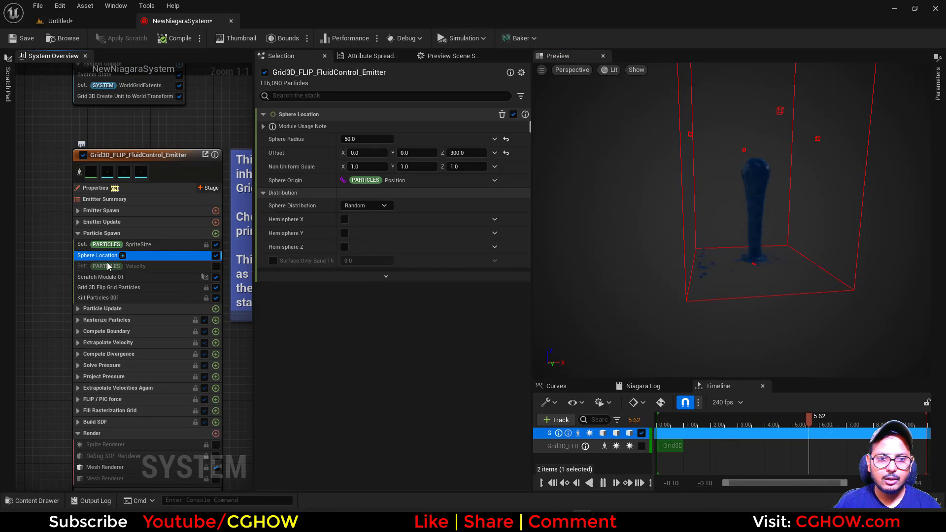
left_click(365, 139)
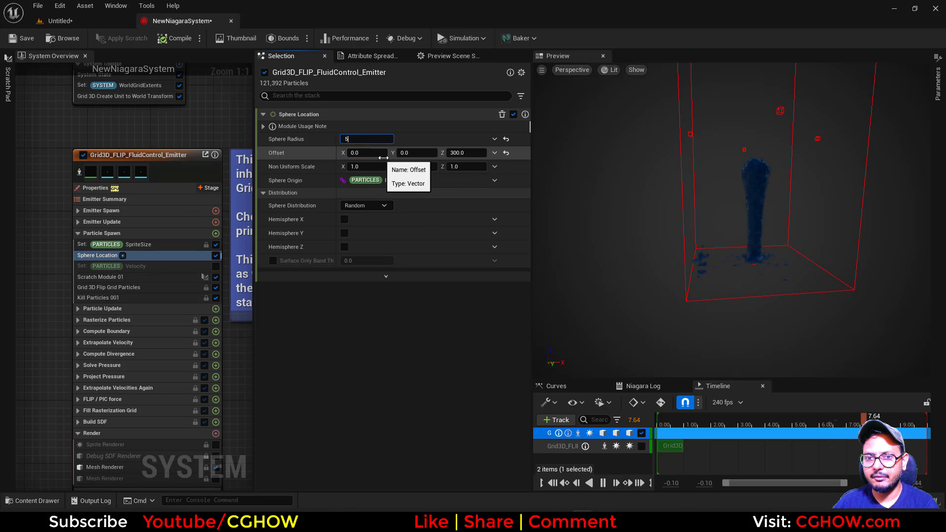
key("Return")
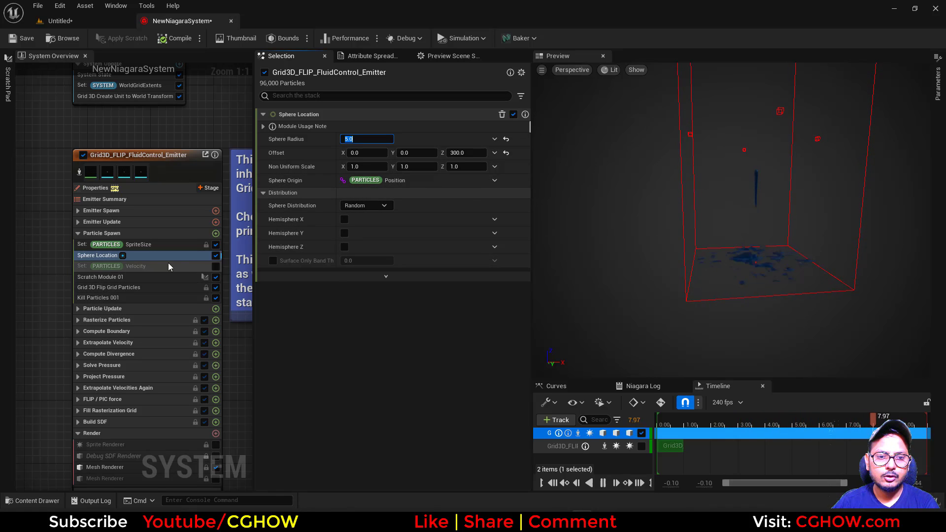
- Disable the Sphere Location module and add a Static Mesh Location module with its required Sample Static Mesh module to Particle Spawn
left_click(216, 255)
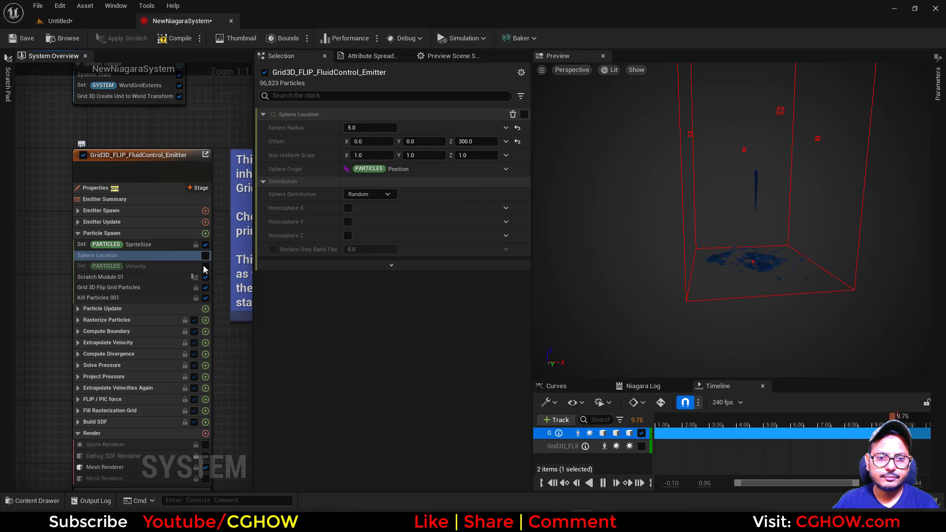
right_click_drag(56, 287, 29, 259)
left_click(179, 206)
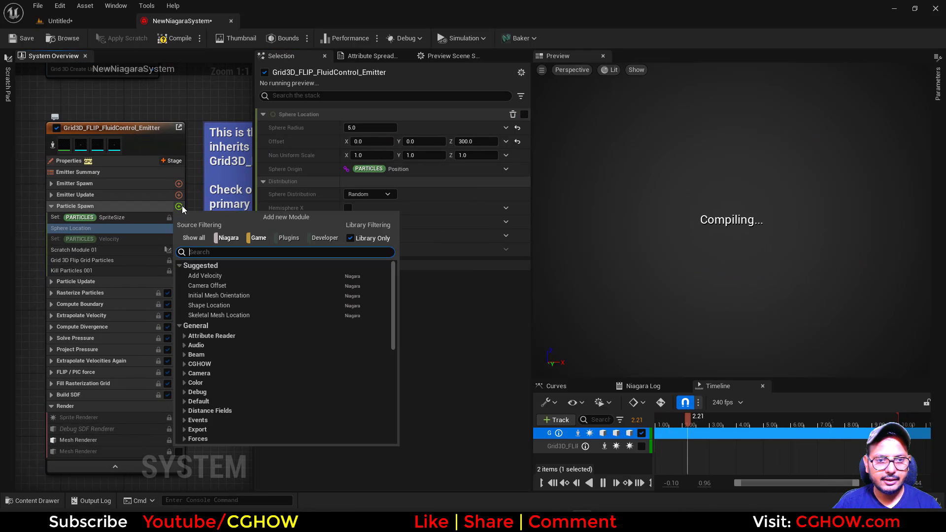
type("stat")
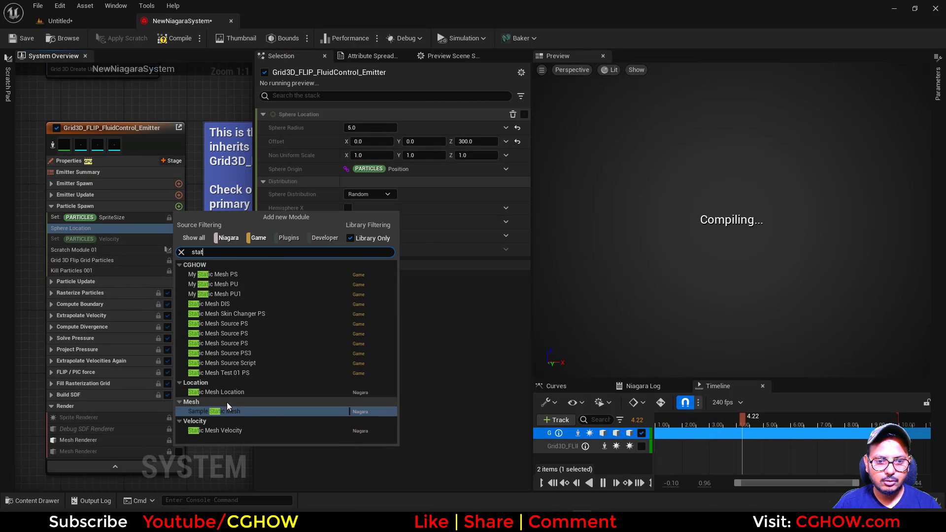
left_click(223, 389)
left_click(497, 149)
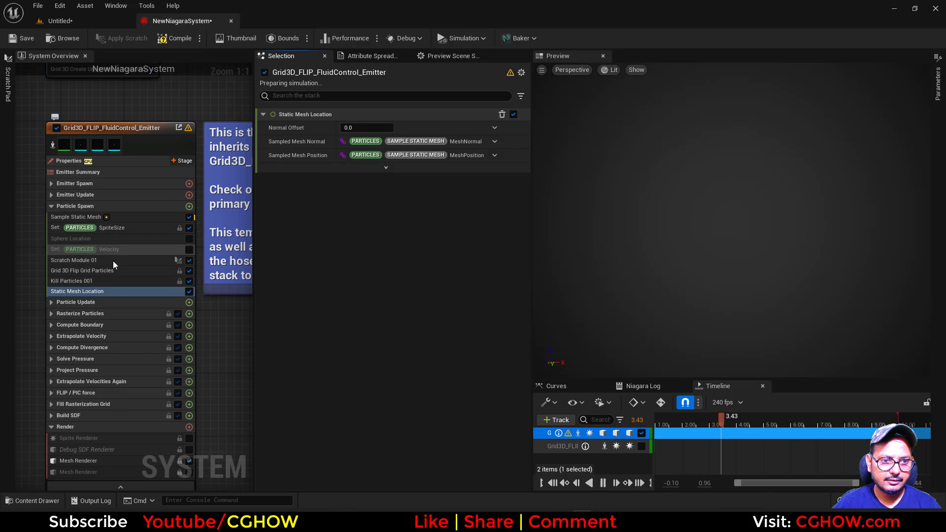
- Reorder Particle Spawn so Sample Static Mesh and Static Mesh Location sit directly above Scratch Module 01
left_click(78, 217)
mouse_move(83, 246)
left_mouse_down()
mouse_move(84, 279)
mouse_move(88, 255)
mouse_move(97, 257)
left_mouse_up()
left_click_drag(81, 291, 90, 253)
- Assign the level character's idle static mesh as both the preview mesh and the default mesh of Sample Static Mesh
left_click(79, 250)
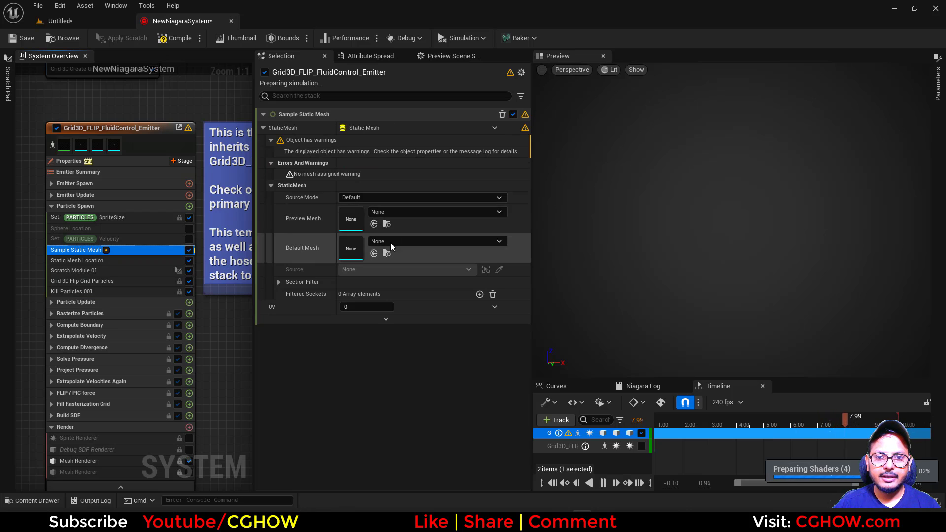
left_click(114, 23)
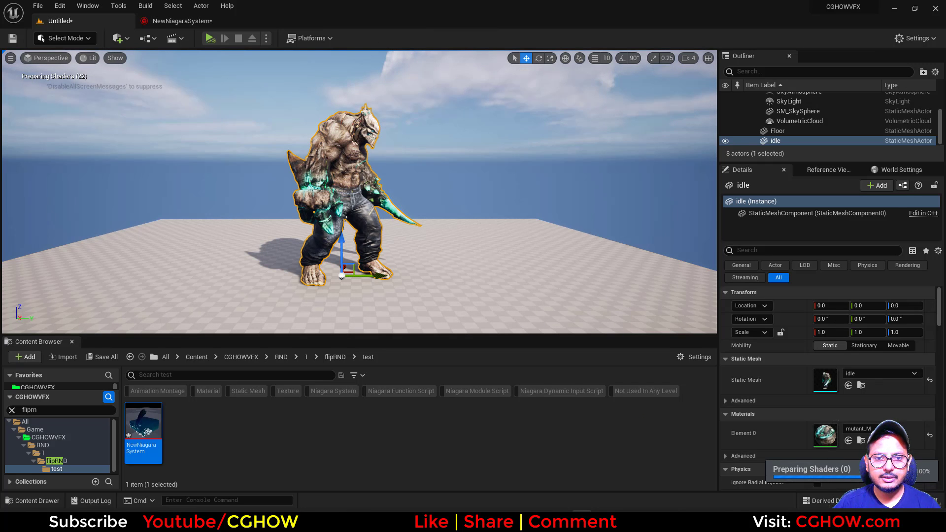
key("ctrl+b")
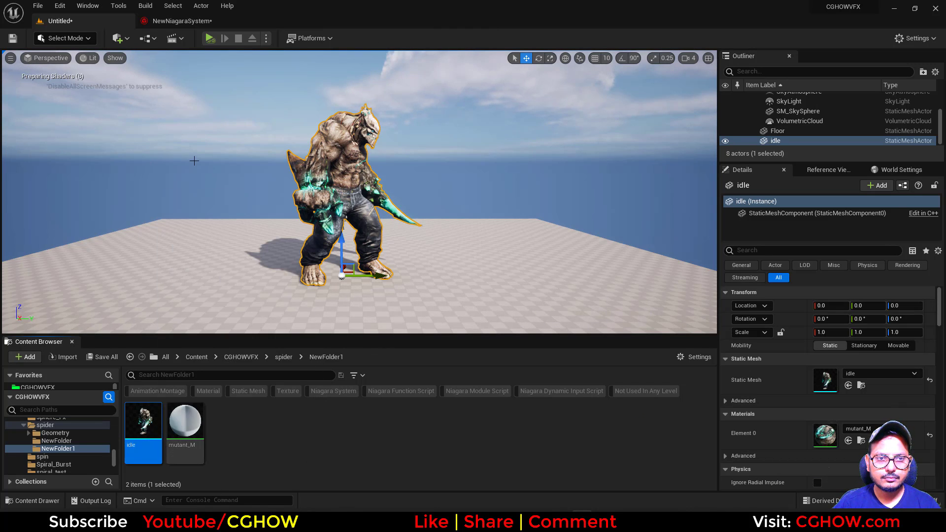
left_click(187, 21)
left_click(374, 225)
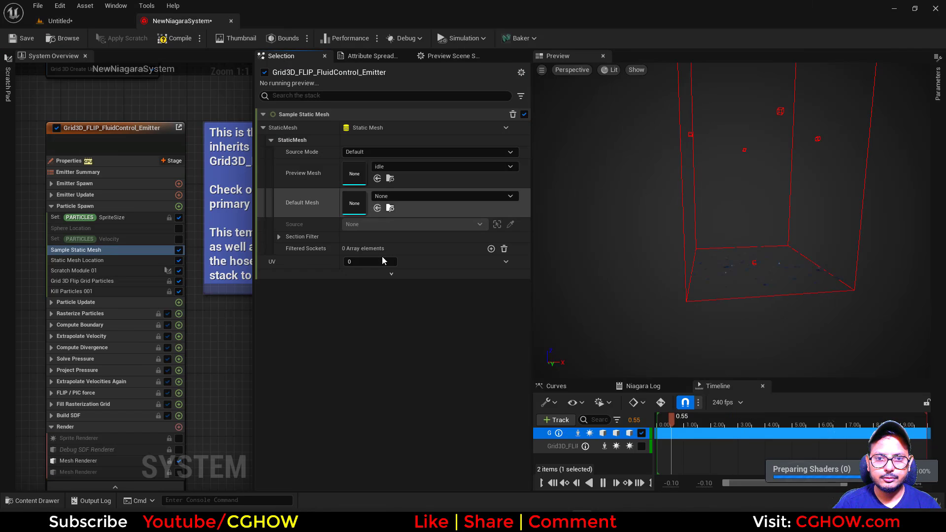
left_click(376, 208)
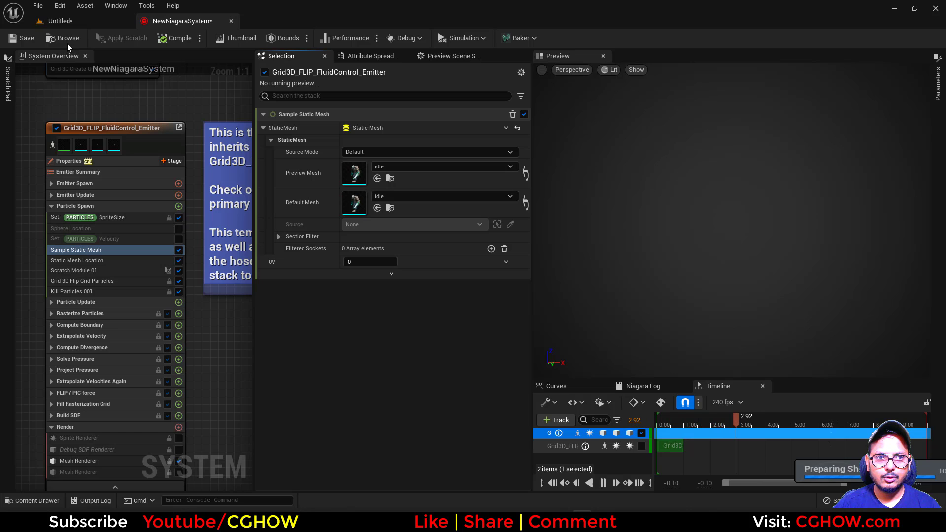
- Set the system's World Grid Extents user parameter to 3000, 3000, 2000 and check the enlarged fluid domain in the preview
left_click(69, 22)
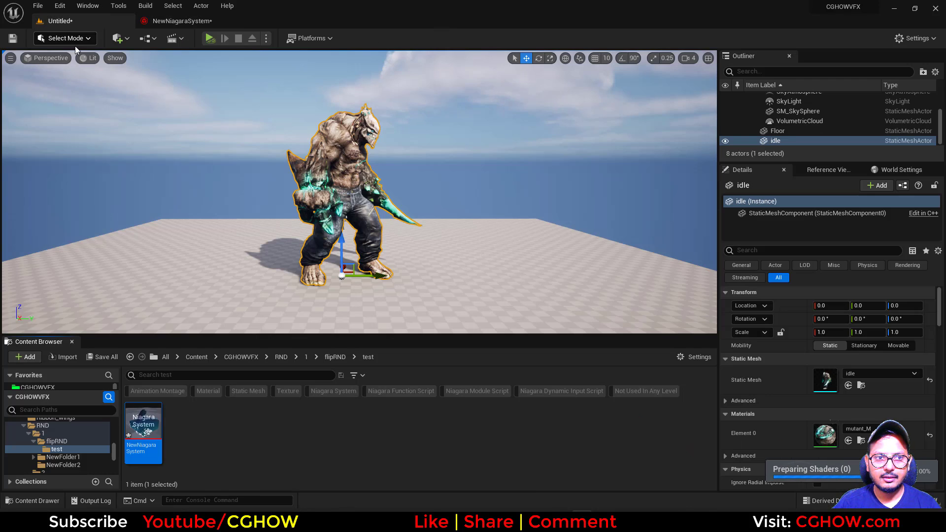
left_click(168, 22)
scroll(765, 203, "down", 4)
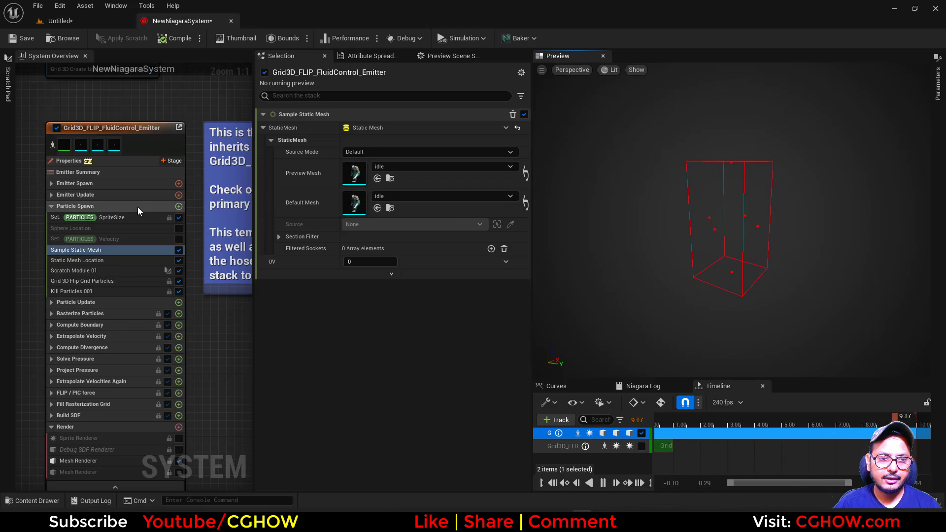
right_click_drag(93, 111, 126, 227)
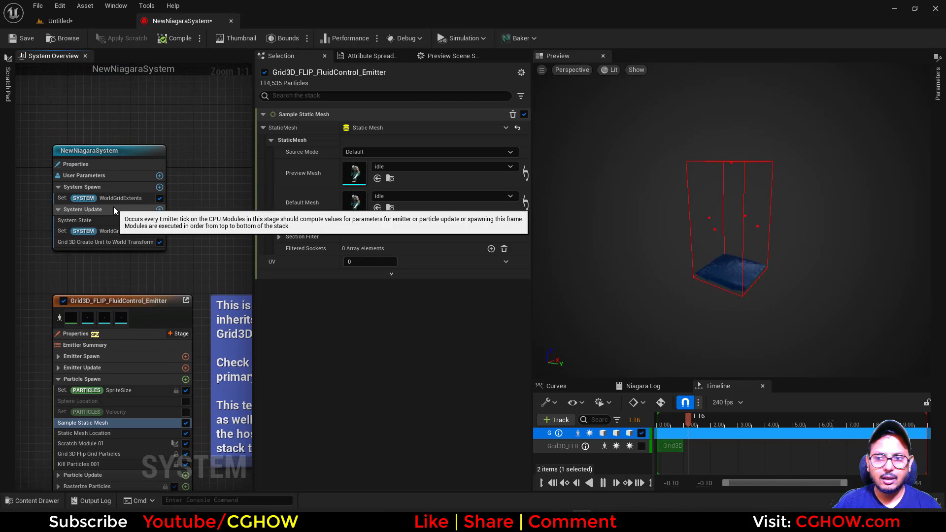
left_click(87, 175)
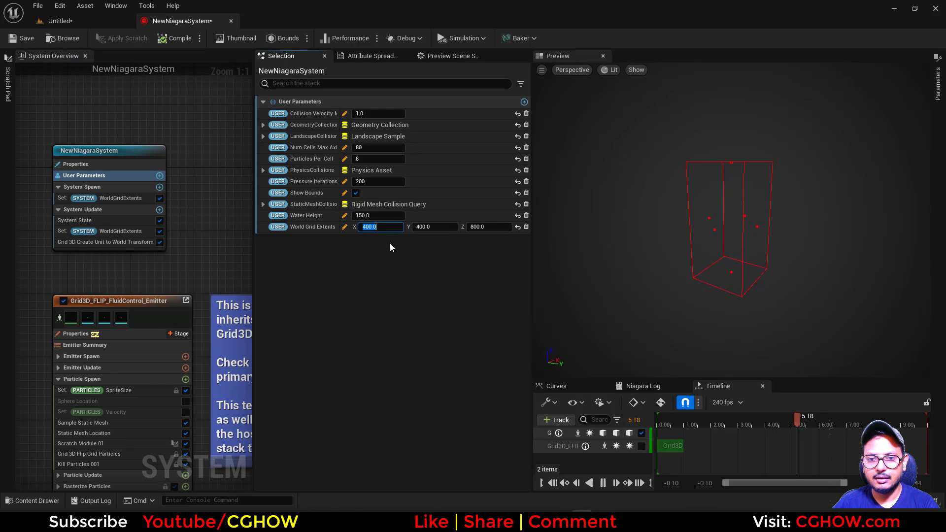
type("3000")
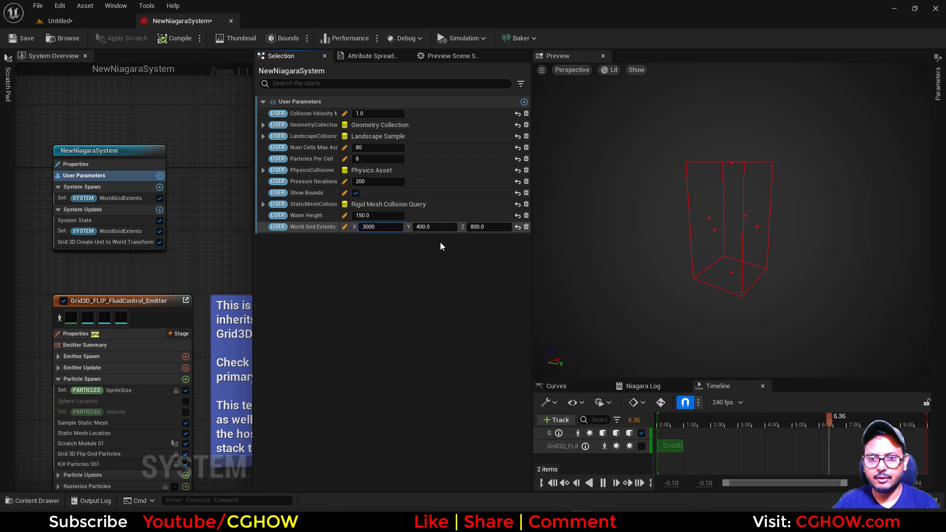
key("Tab")
type("3000")
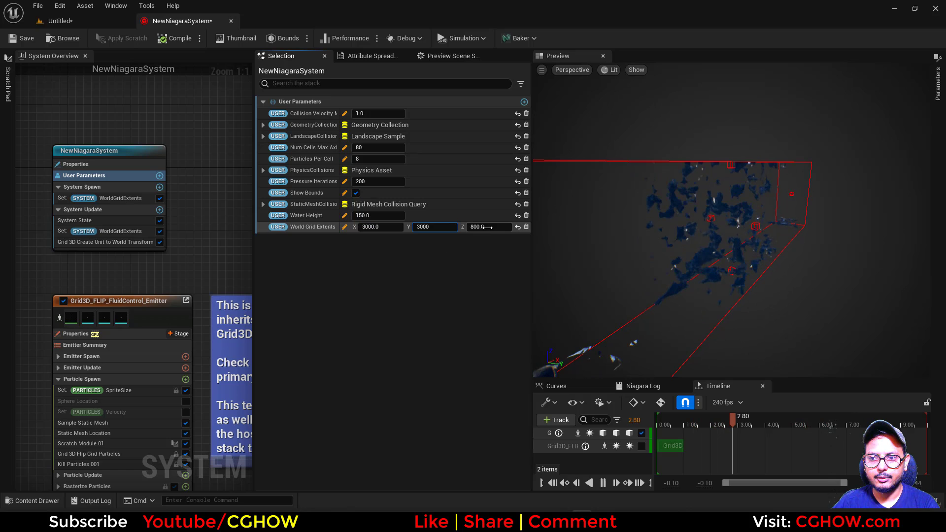
key("Tab")
type("2000")
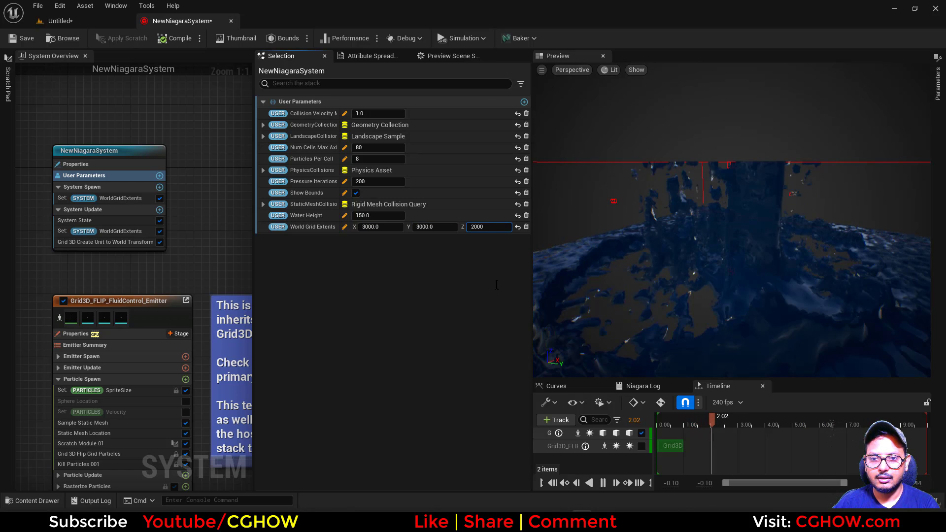
key("Return")
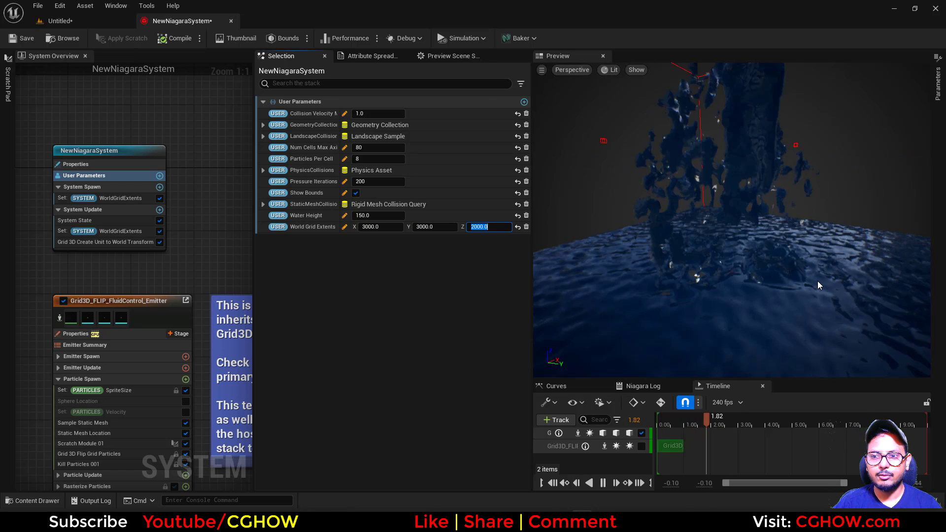
scroll(818, 285, "down", 5)
left_click_drag(775, 319, 761, 315)
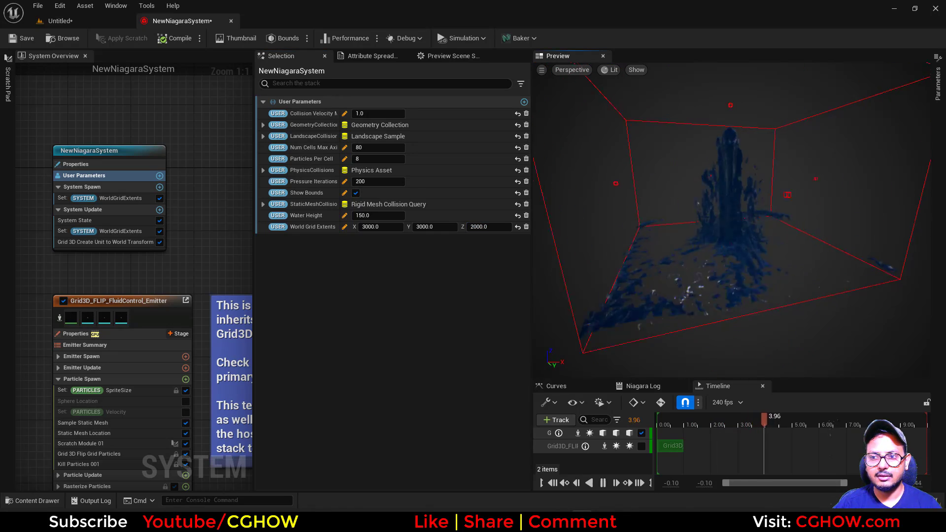
scroll(720, 247, "up", 3)
left_click_drag(720, 247, 763, 251)
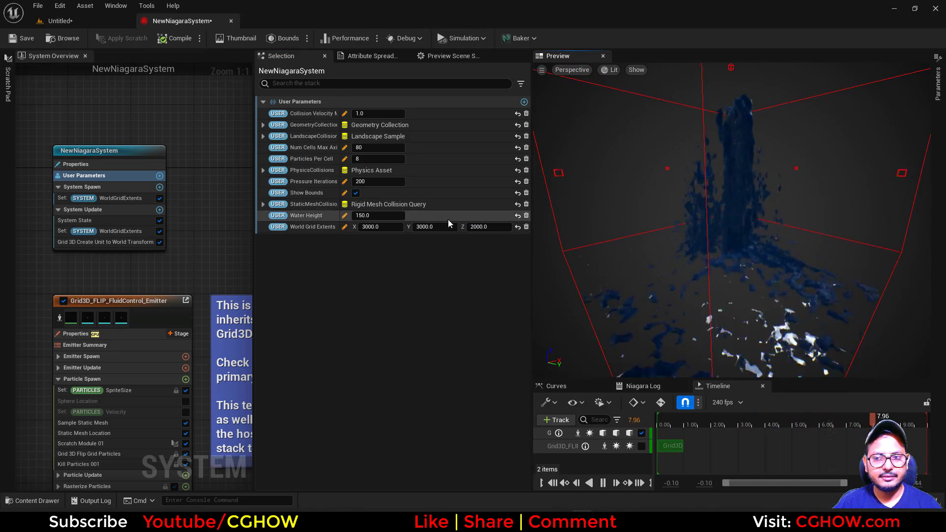
- Place NewNiagaraSystem in the level, reset its location to the origin, and view it together with the character
left_click(59, 21)
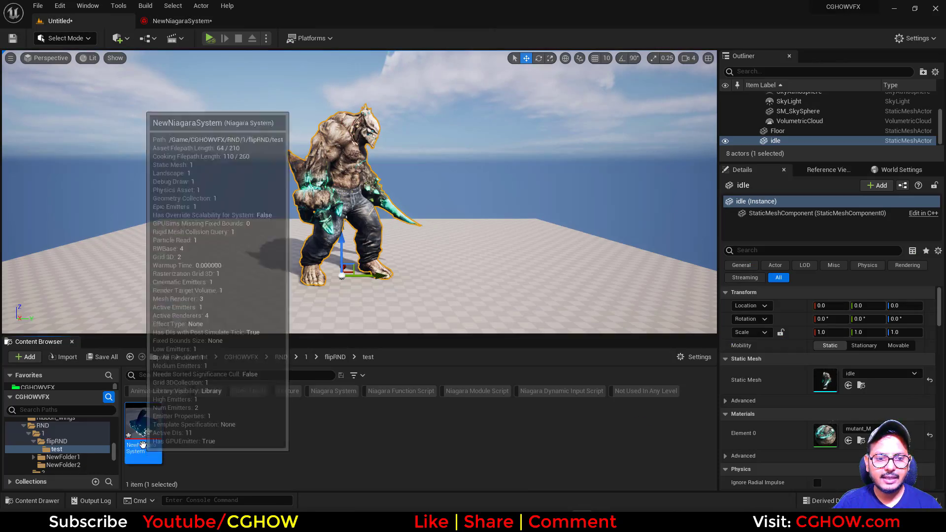
left_click_drag(327, 303, 328, 301)
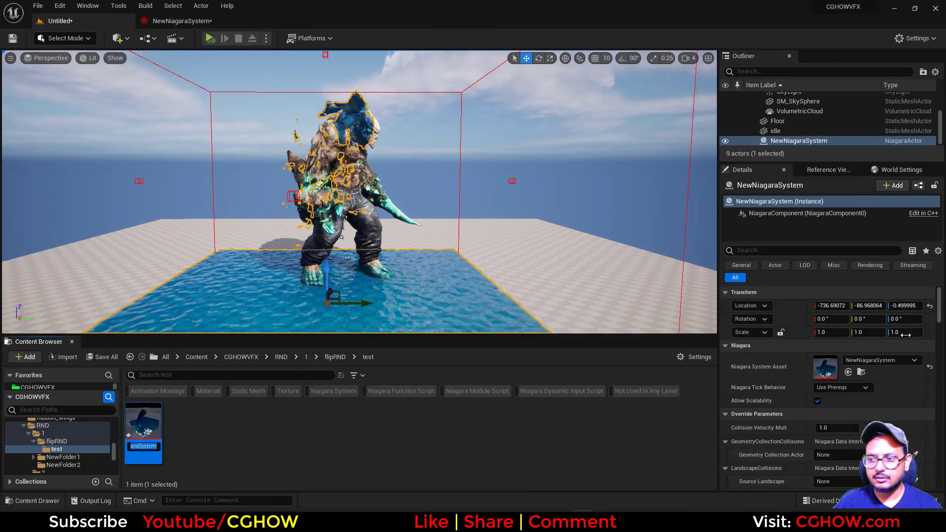
left_click(930, 306)
left_click(649, 207)
left_click_drag(649, 207, 252, 187, "alt")
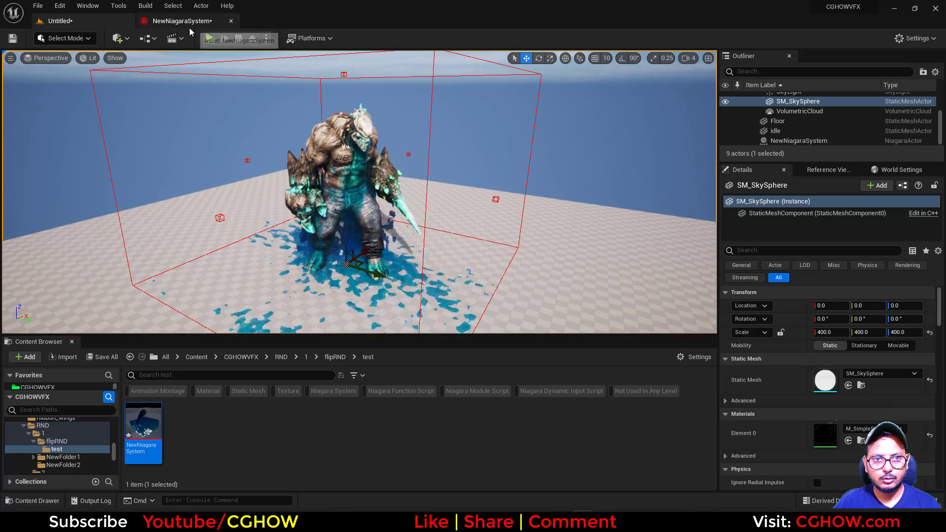
- Locate the M_WaterSDF_Inst override material of the emitter's active Mesh Renderer in the project content
left_click(190, 25)
right_click_drag(139, 277, 144, 226)
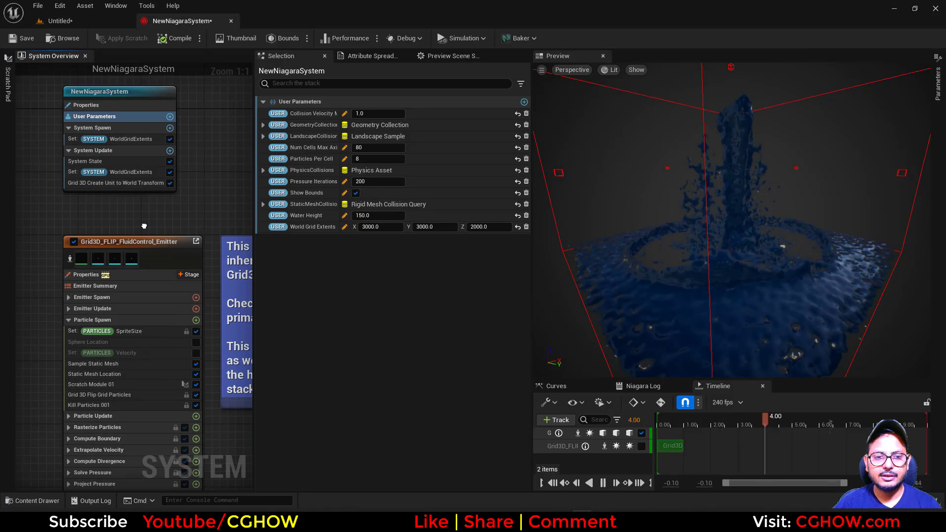
right_click_drag(28, 348, 50, 123)
left_click(123, 348)
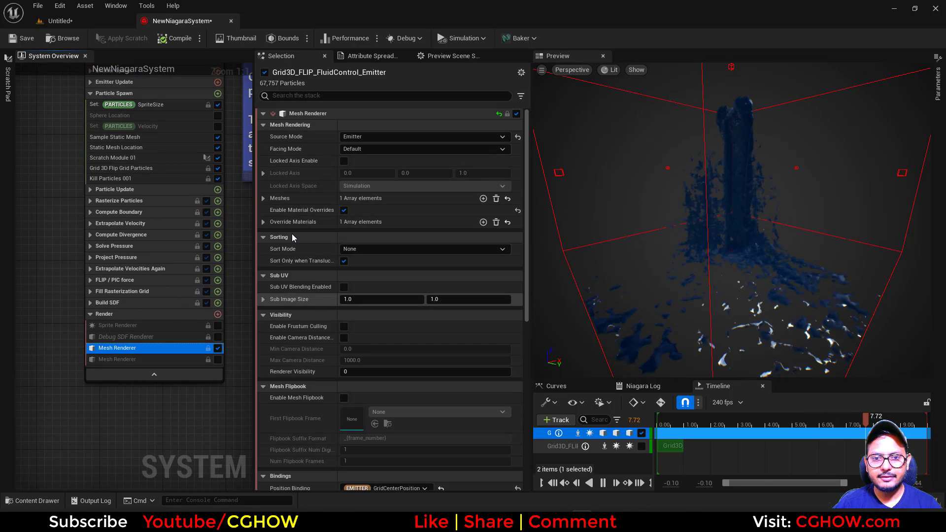
left_click(263, 198)
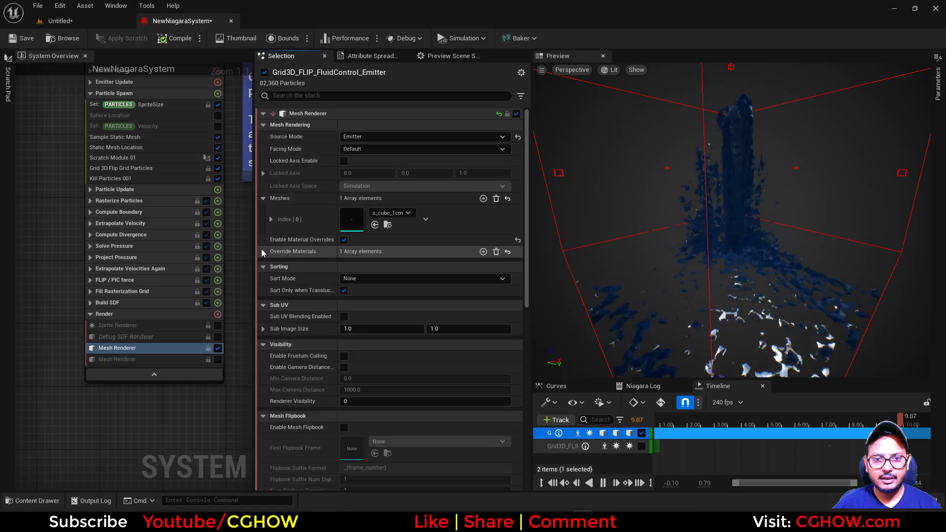
left_click(262, 251)
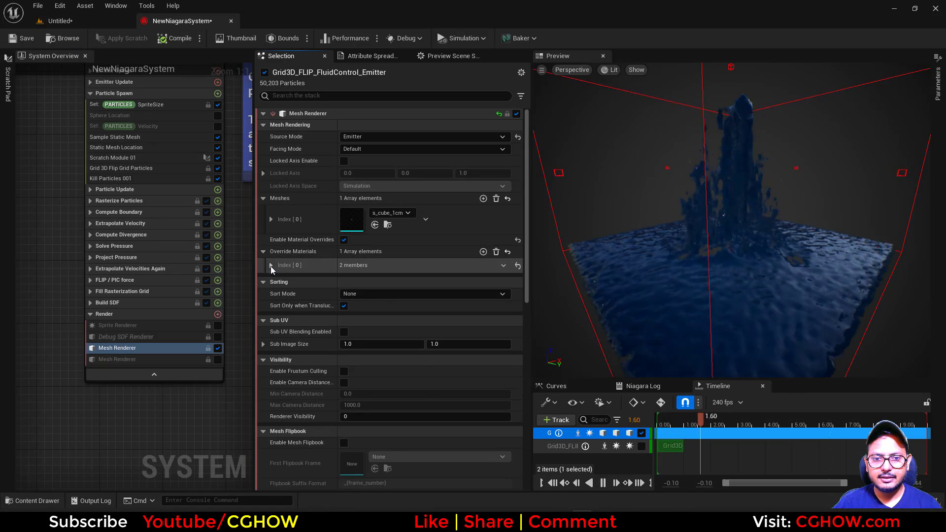
left_click(271, 265)
left_click(387, 294)
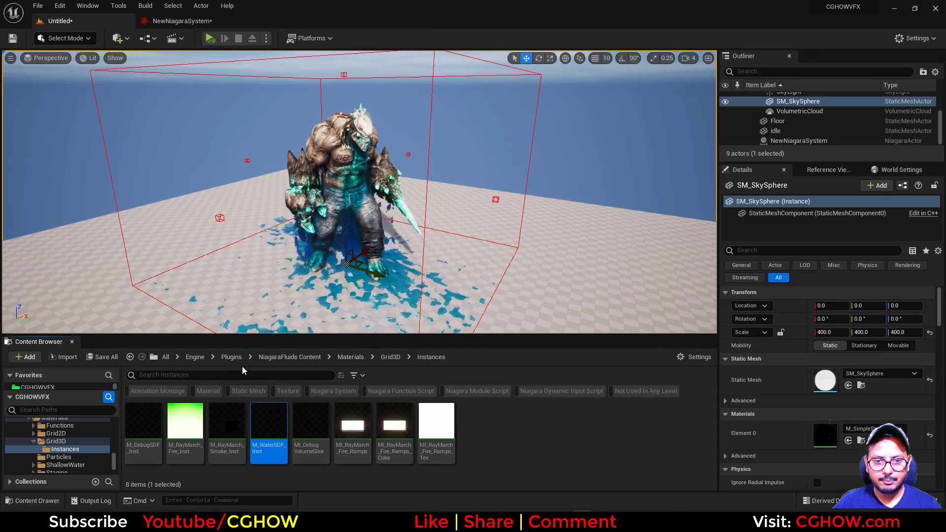
- Copy the M_WaterSDF_Inst material instance from the engine's Instances folder into the RND folder
mouse_move(266, 436)
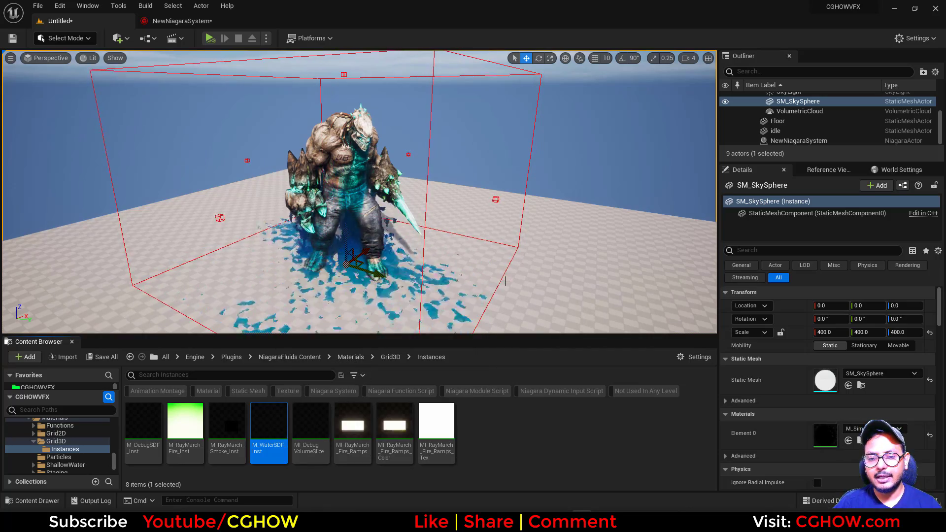
scroll(78, 463, "up", 10)
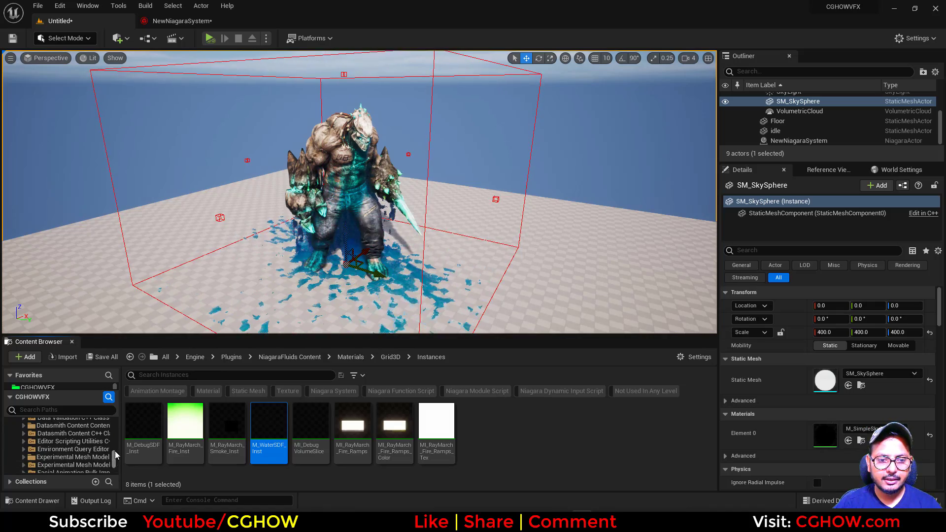
scroll(78, 463, "up", 10)
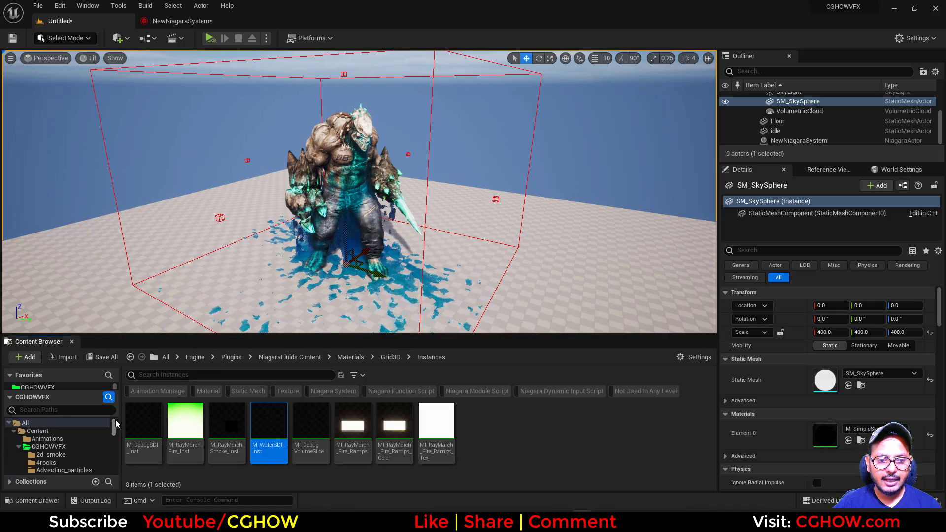
left_click(56, 397)
left_click_drag(257, 432, 26, 425)
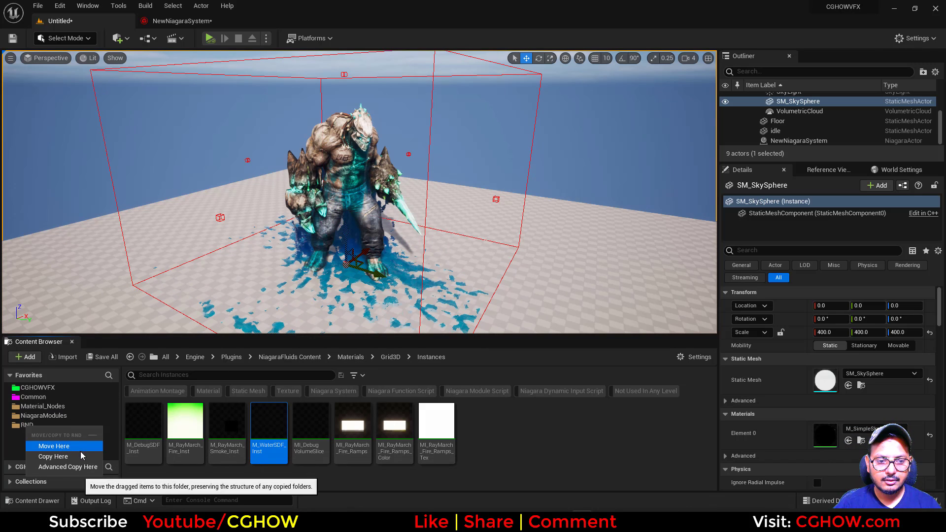
left_click(120, 443)
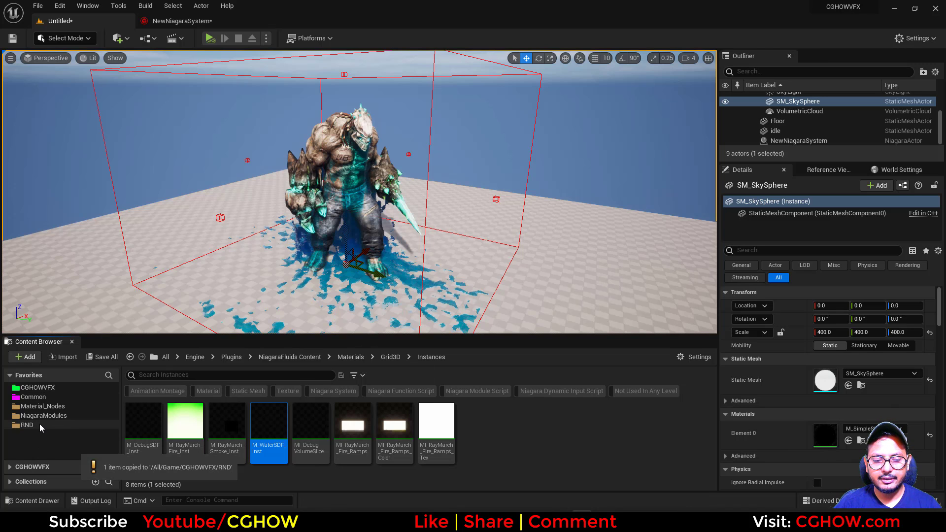
- Copy M_WaterSDF_Inst into the Common folder as well and open that folder
left_click_drag(268, 433, 44, 402)
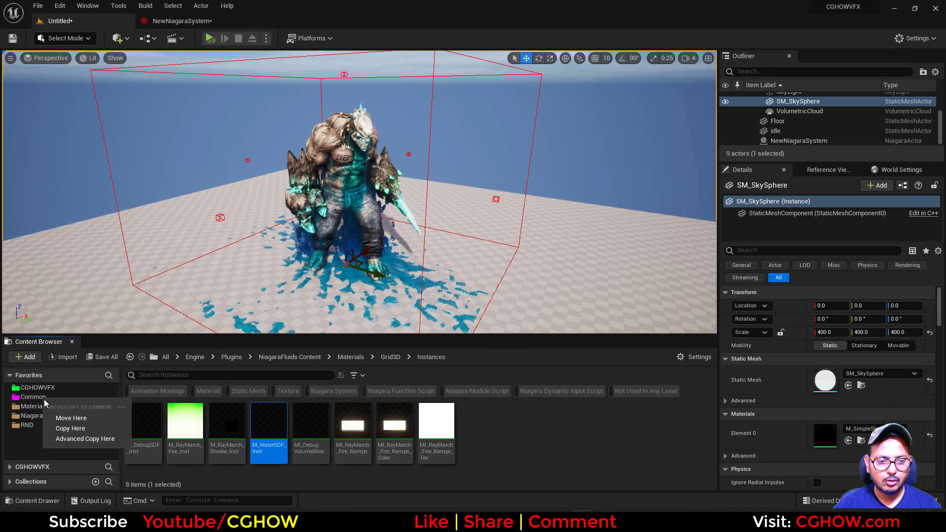
left_click(69, 427)
left_click(34, 398)
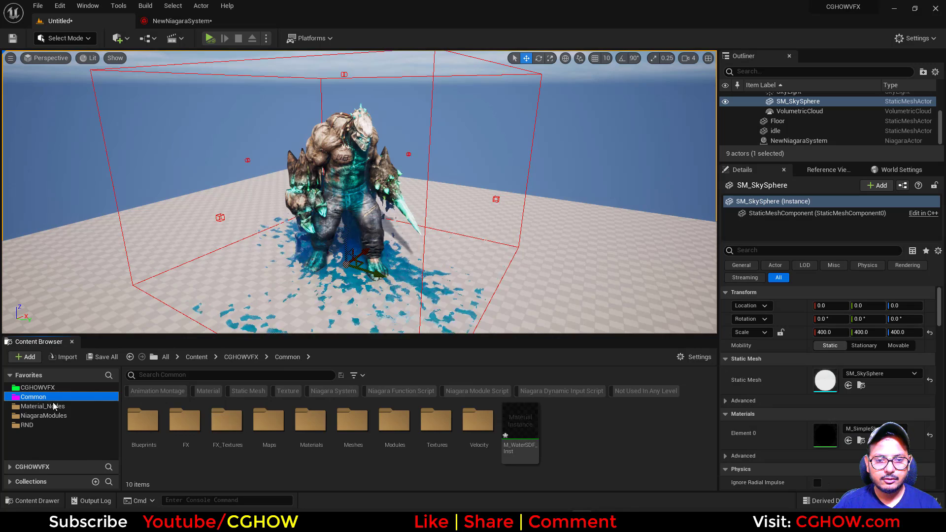
- Assign the Common copy of M_WaterSDF_Inst as the Mesh Renderer's explicit material and open it in a floating editor over the level
left_click(201, 21)
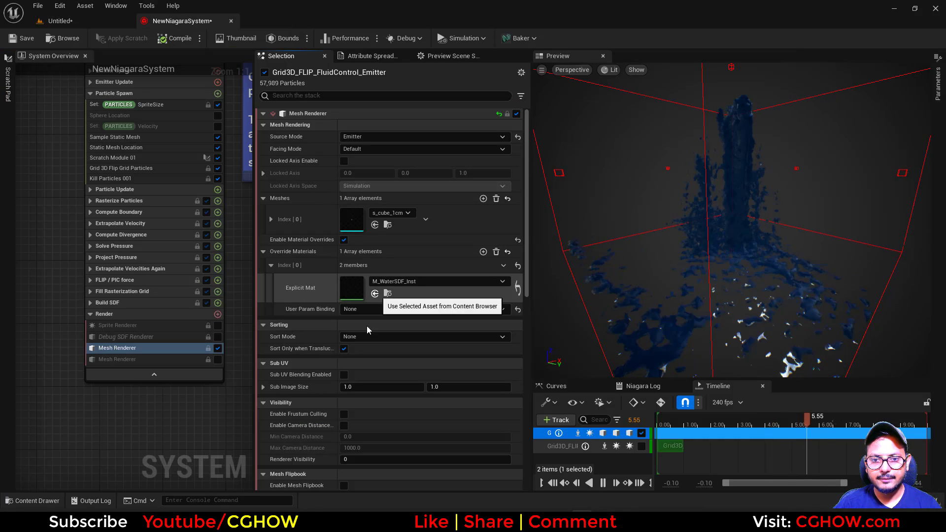
double_click(351, 290)
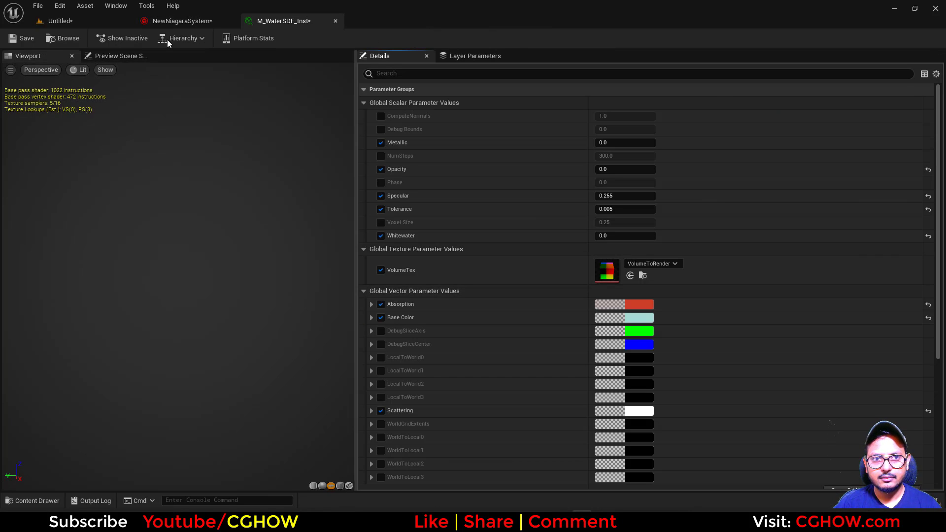
left_click(102, 20)
left_click(257, 22)
left_click(336, 20)
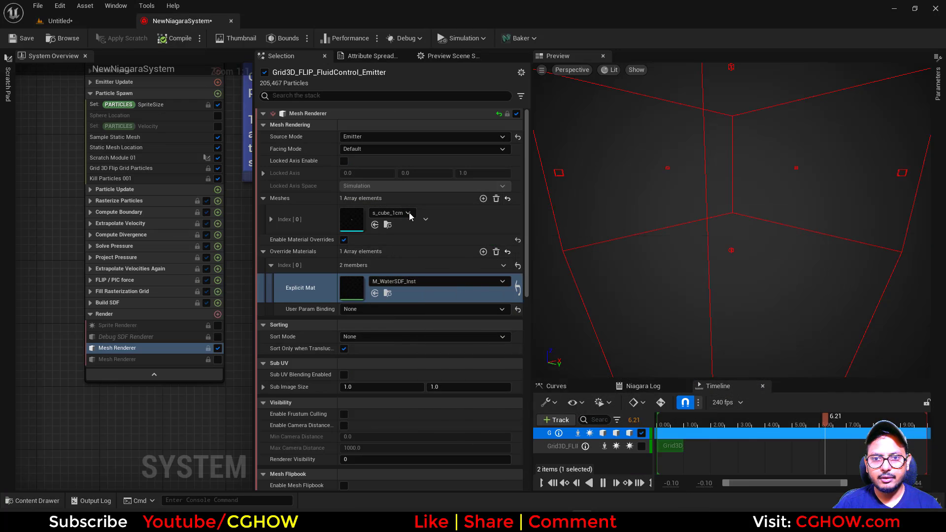
left_click(93, 26)
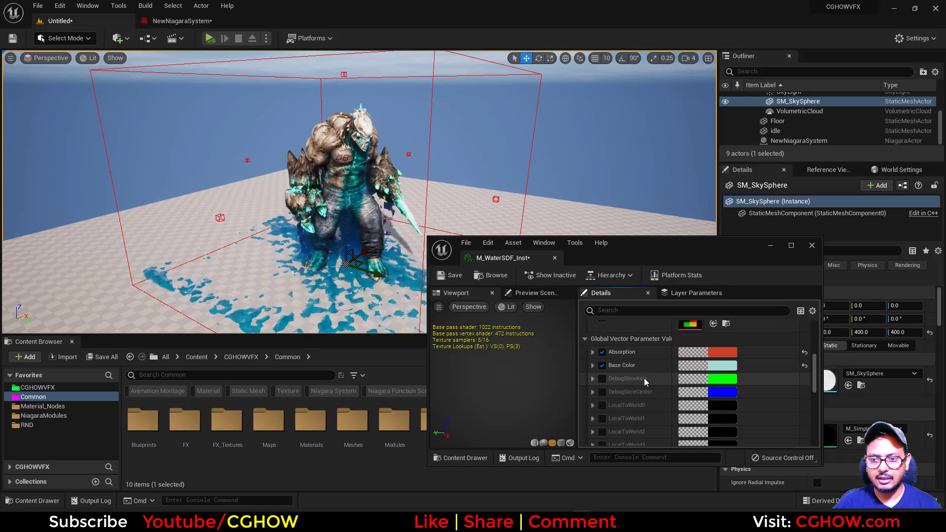
- Set the Base Color of M_WaterSDF_Inst to dark red with R 0.5, G 0 and B 0
left_click(730, 365)
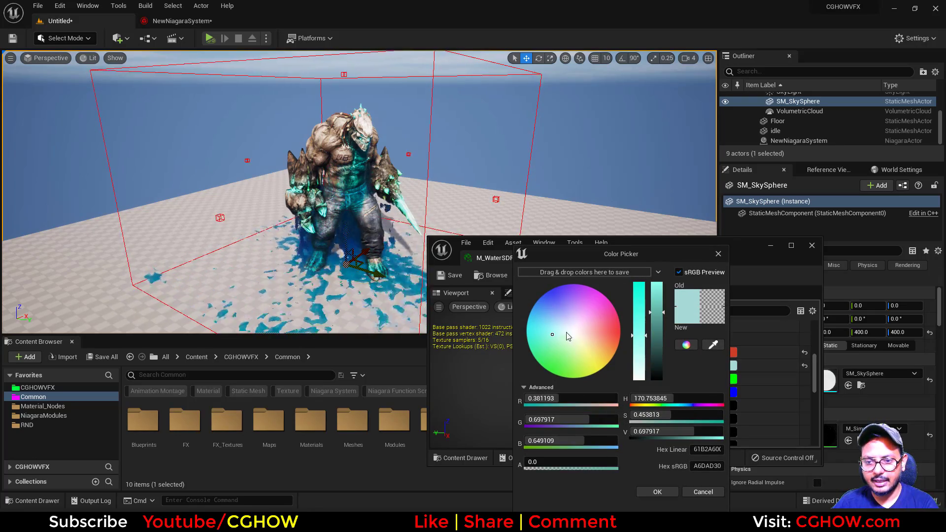
left_click(547, 400)
type("0.5")
left_click(551, 419)
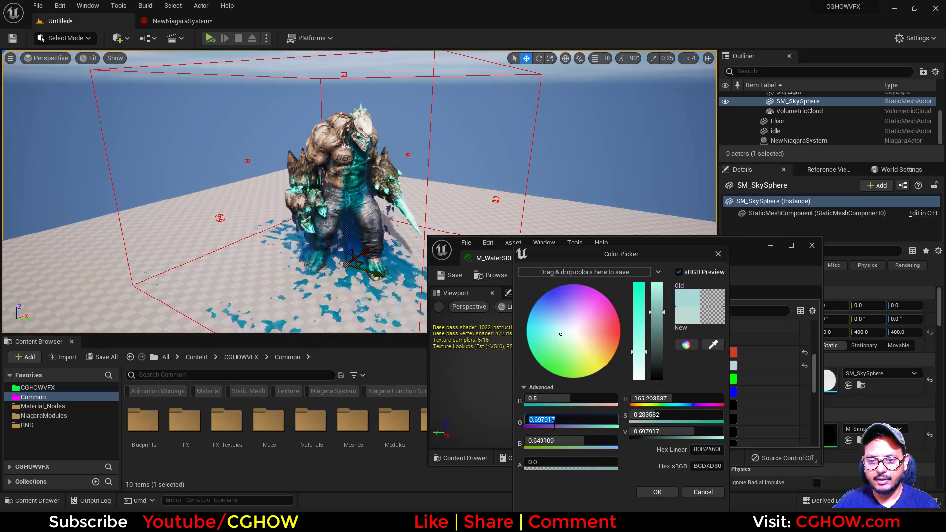
type("0")
left_click(552, 437)
type("0")
left_click(657, 490)
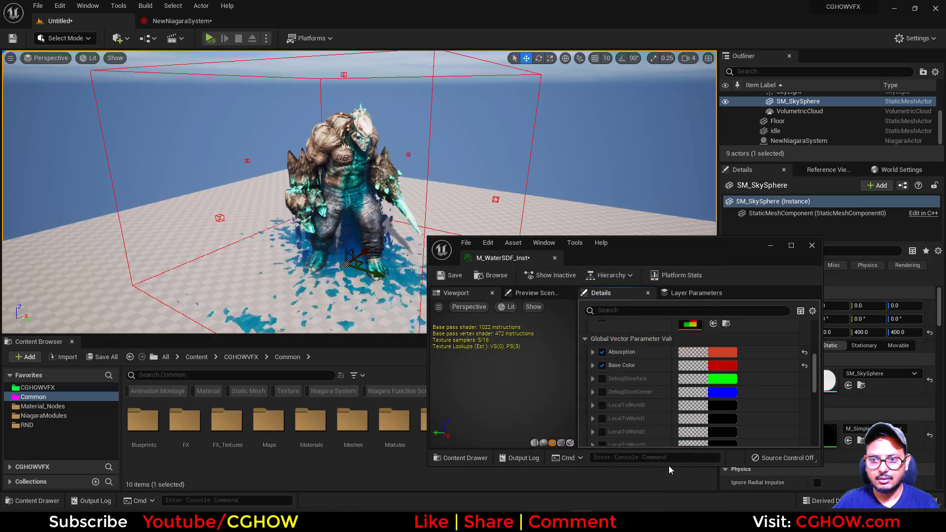
- Set the Opacity of M_WaterSDF_Inst to 1 and its Metallic value to 0.2
scroll(698, 421, "up", 5)
left_click(690, 406)
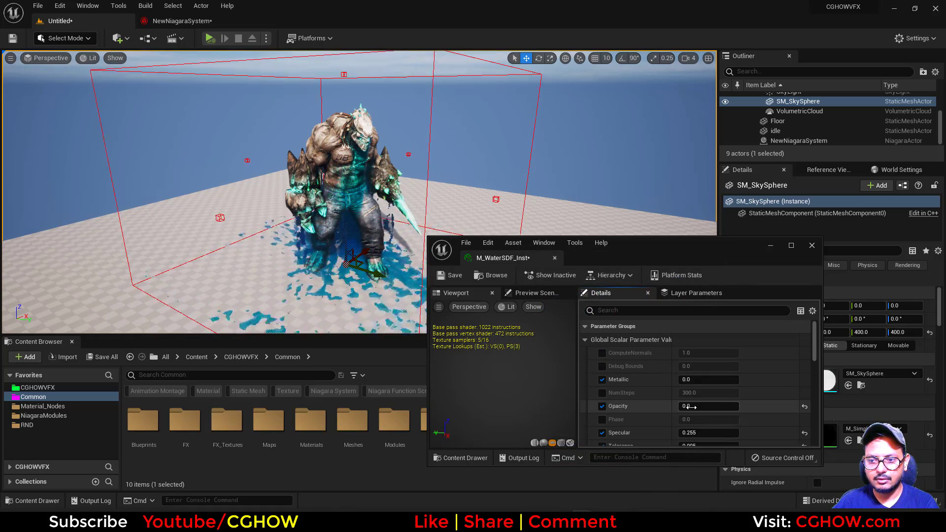
type("1")
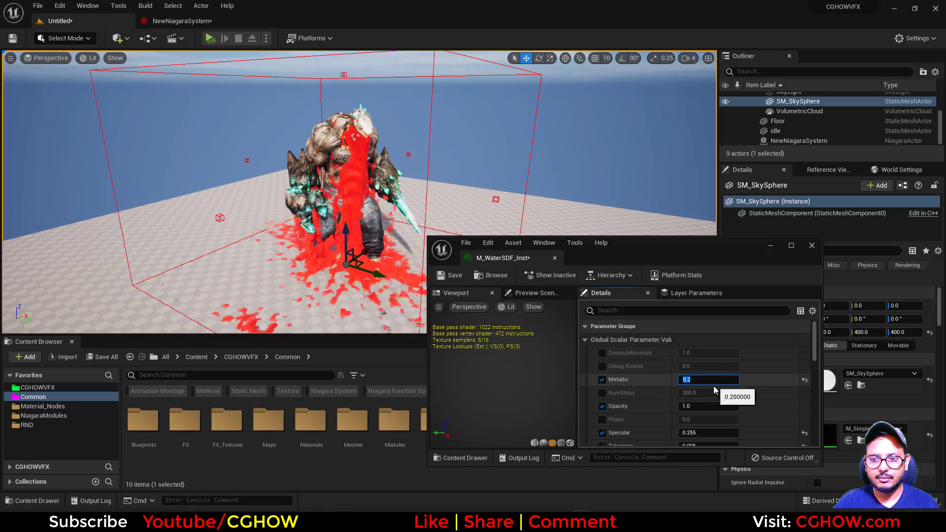
scroll(697, 402, "down", 5)
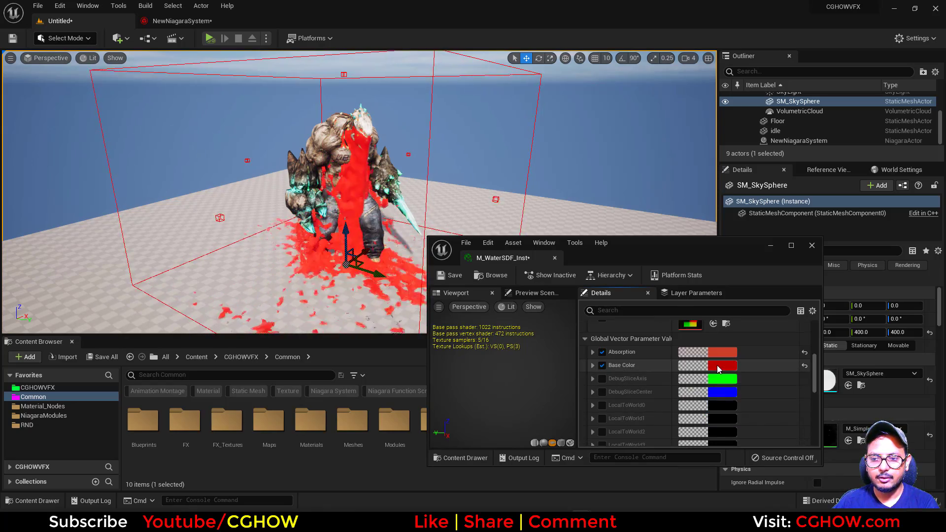
- Darken the Base Color of M_WaterSDF_Inst to R 0.2, with G and B at 0
left_click(713, 365)
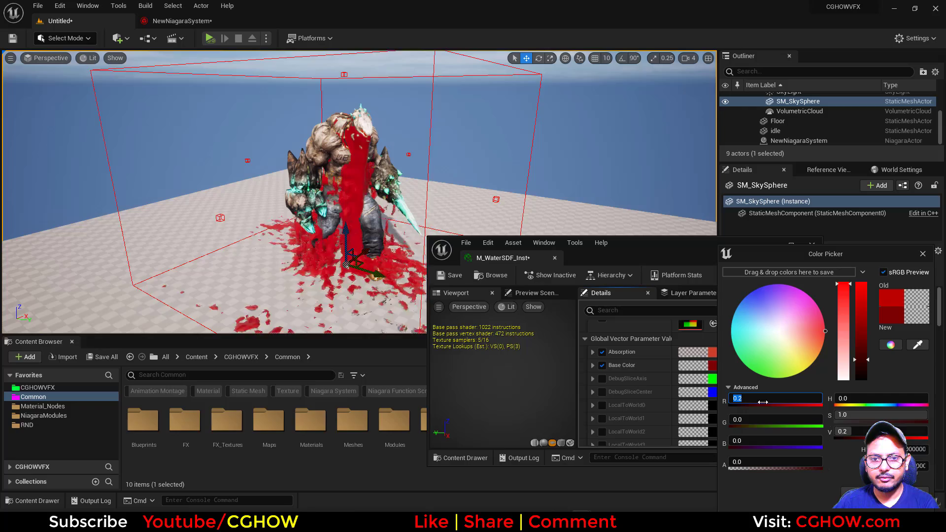
left_click(862, 494)
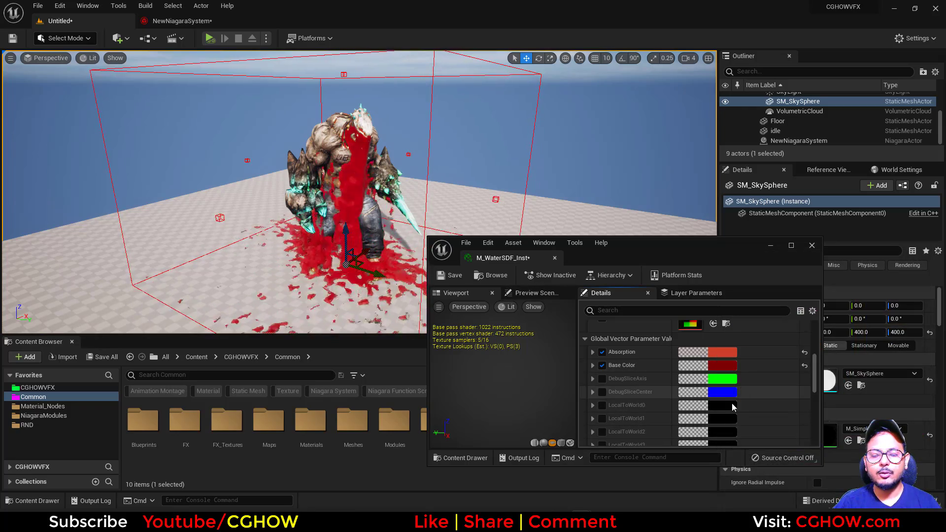
- Try Opacity values of 0.2 and 0.255 on M_WaterSDF_Inst, settle on 5, and close the material editor
scroll(731, 403, "up", 5)
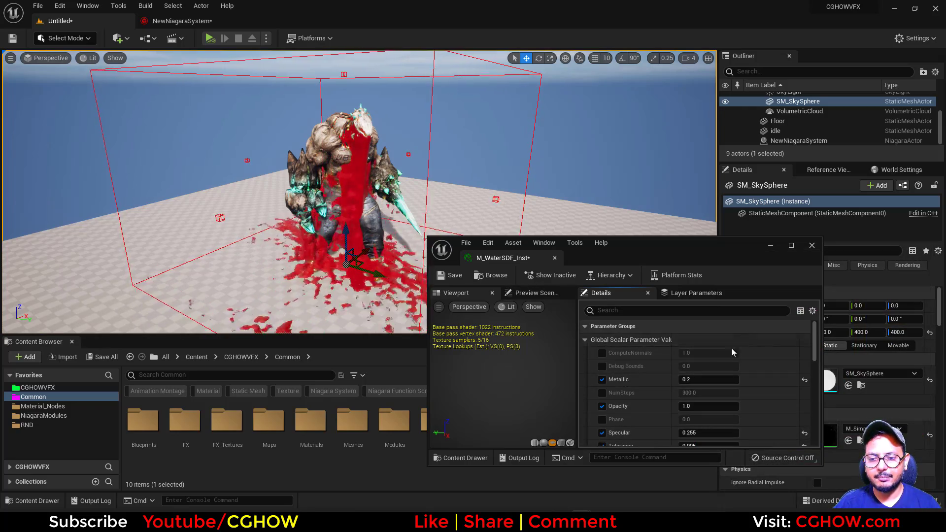
scroll(676, 384, "down", 1)
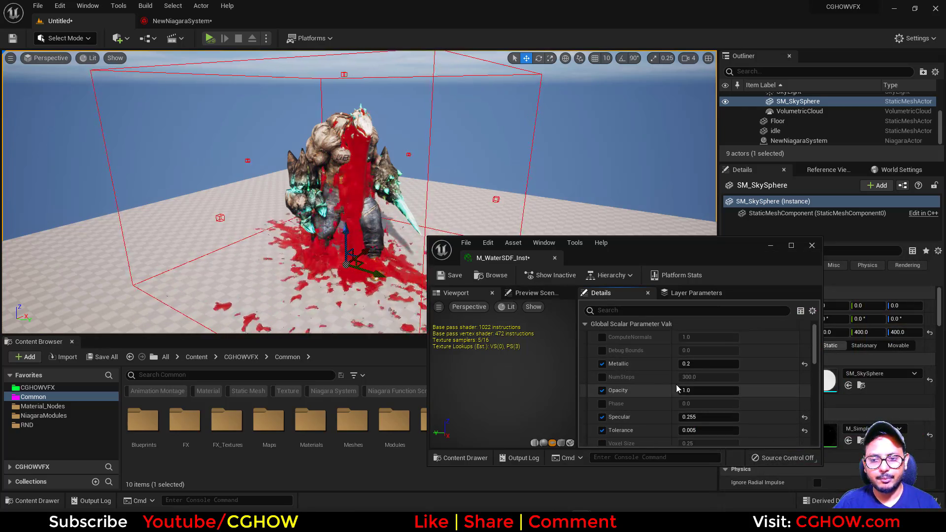
left_click(706, 392)
type("0.2")
key("Return")
type("0.255")
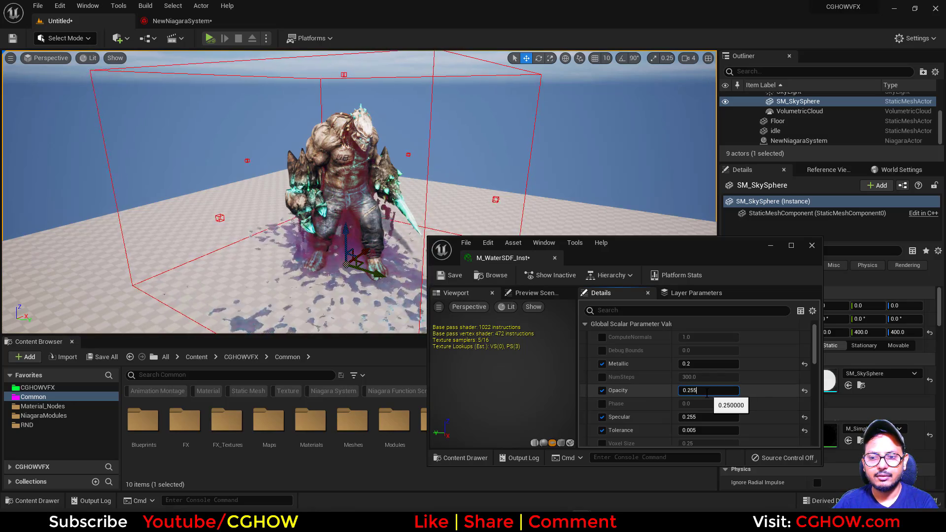
key("Return")
type("1")
key("Return")
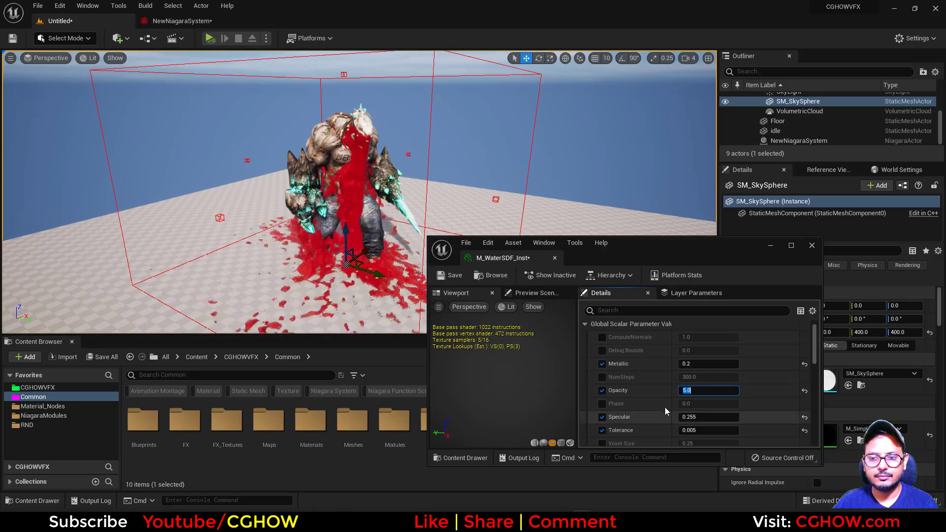
left_click(811, 245)
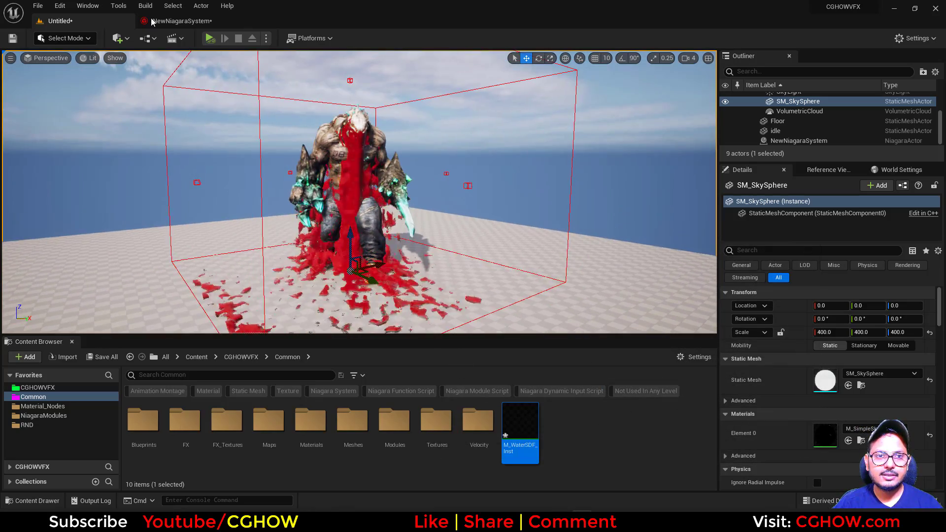
- Turn off Show Bounds in the User Parameters of NewNiagaraSystem and check the effect in the level
left_click(164, 21)
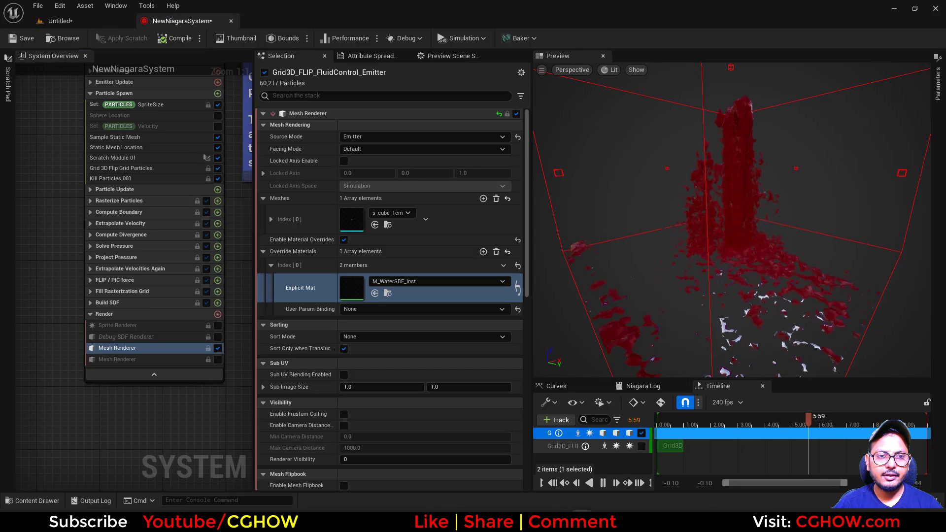
right_click_drag(55, 135, 72, 350)
left_click(142, 107)
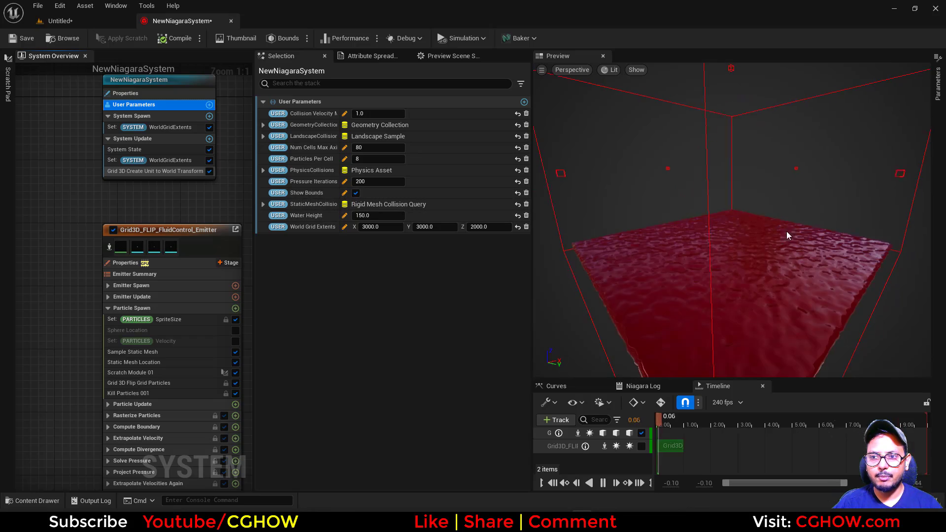
left_click(107, 20)
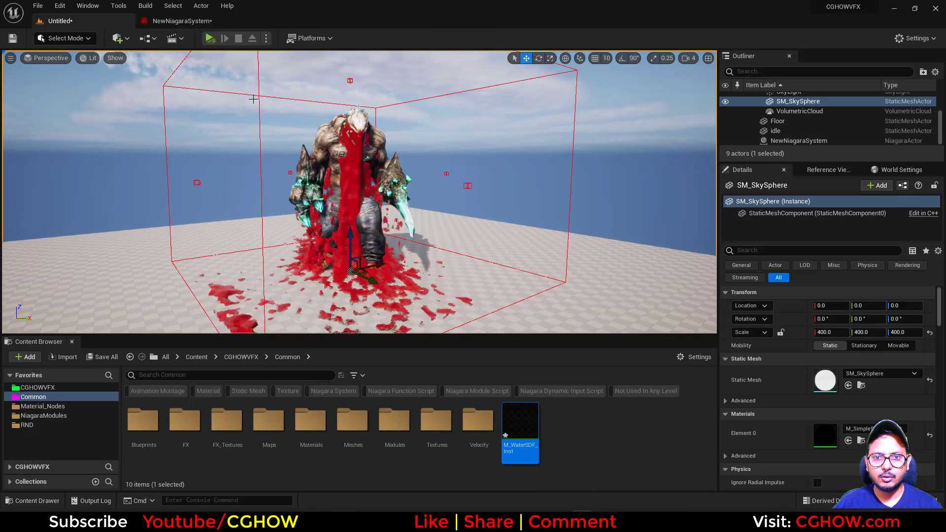
left_click(181, 21)
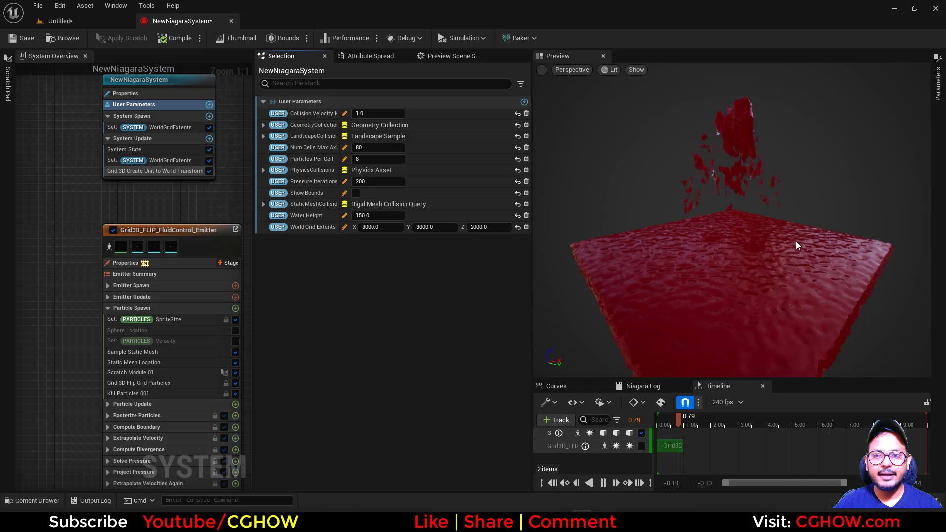
- Try a Num Cells Max Axis of 30, check the fluid in the level, and restore the value to 80
left_click(375, 148)
type("30")
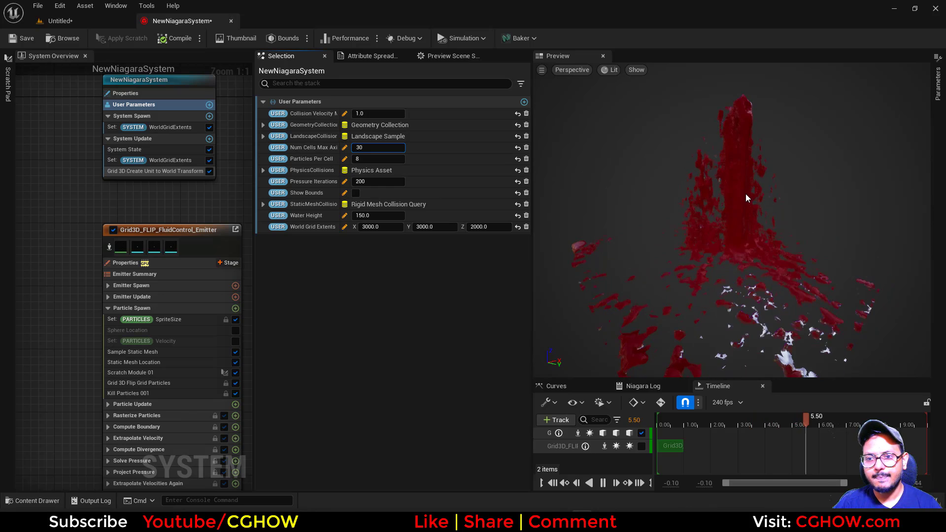
key("Return")
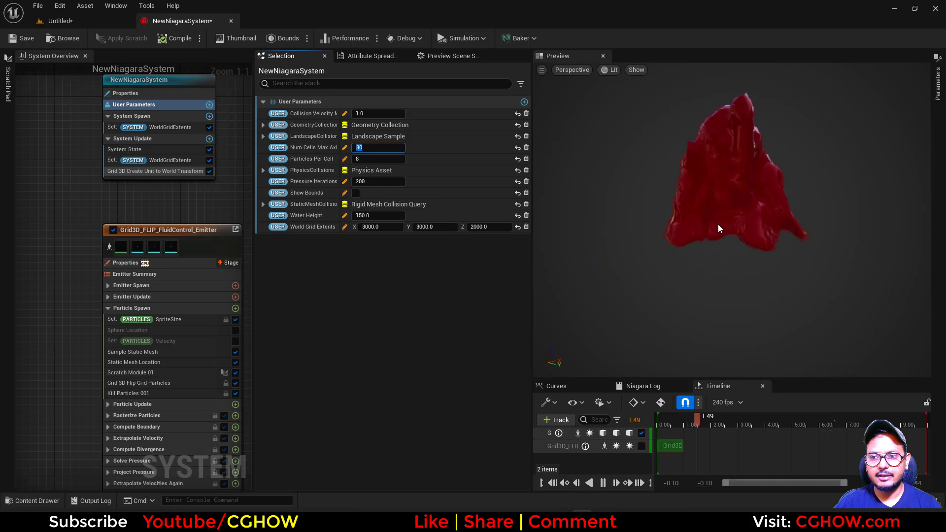
left_click(87, 22)
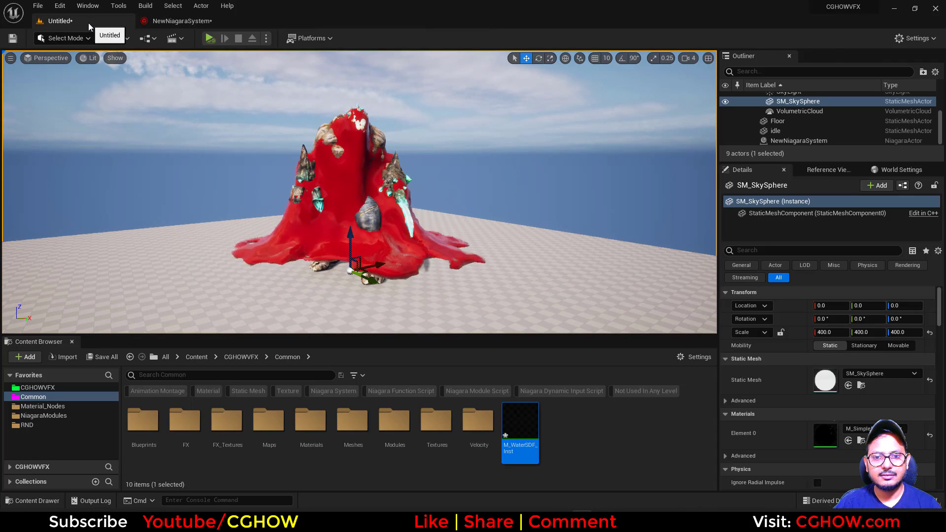
left_click(185, 21)
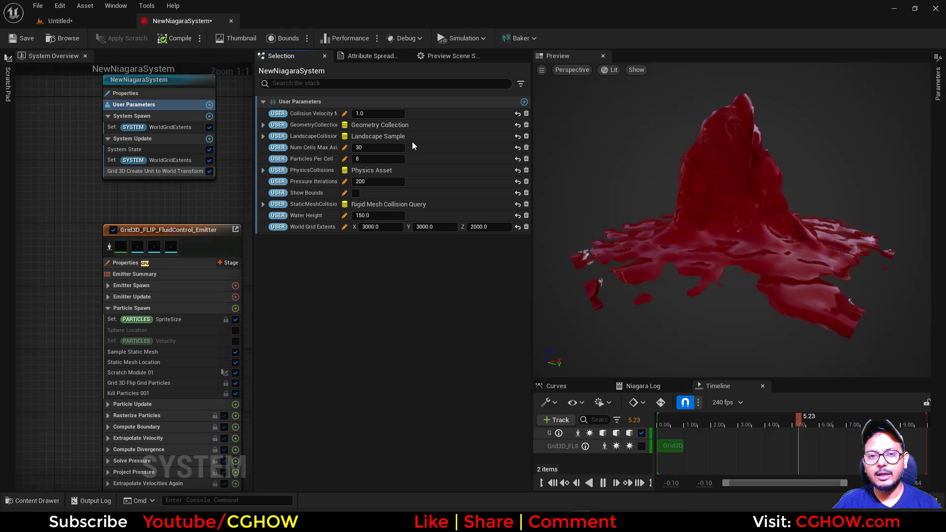
left_click(371, 146)
type("80")
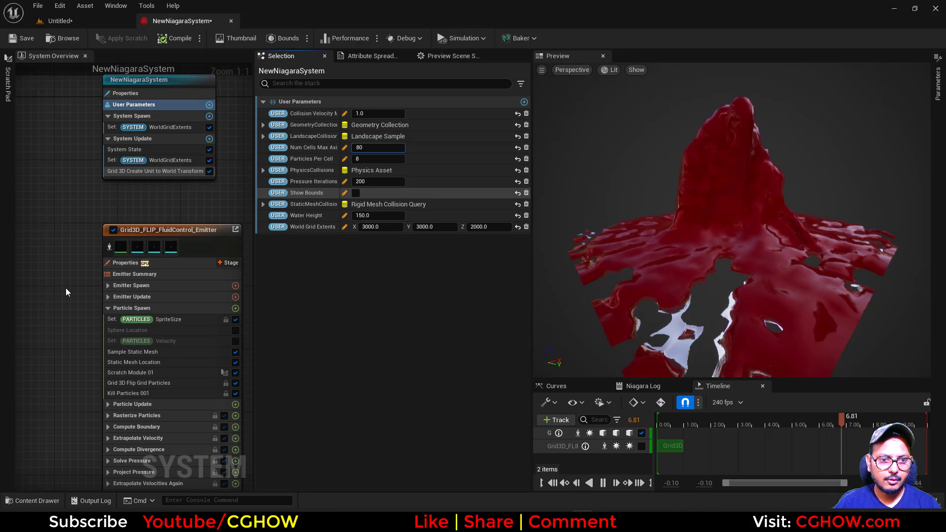
key("Return")
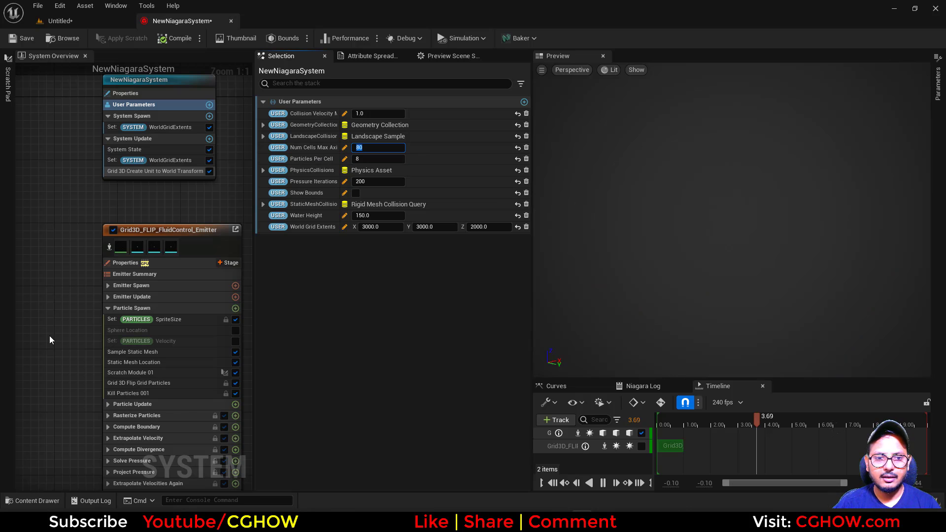
- Show the Emitter Summary of Grid3D_FLIP_FluidControl_Emitter and try a Render Grid Resolution Mult of 0.8
right_click(48, 249)
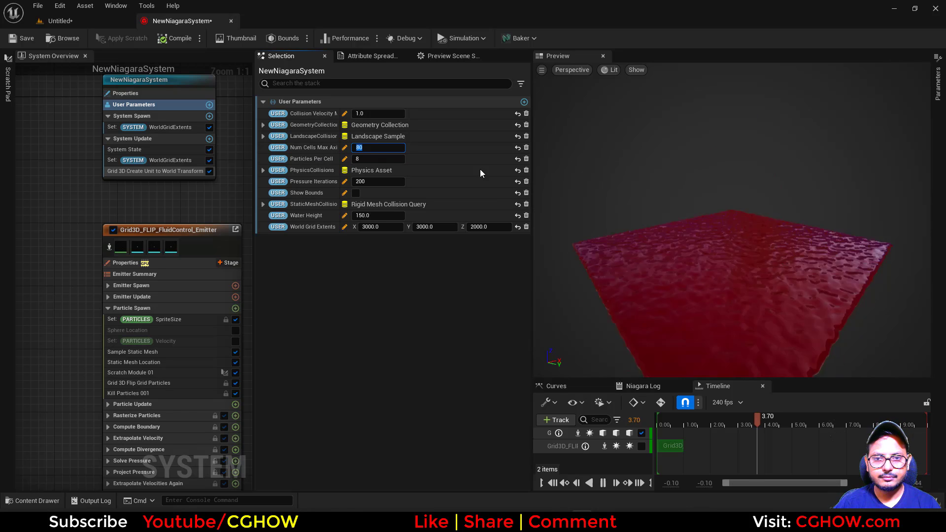
left_click(156, 217)
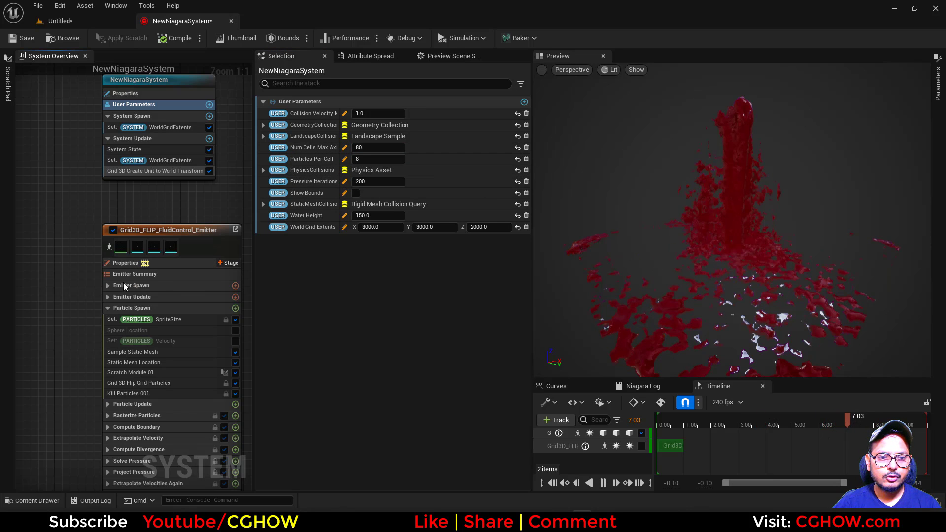
left_click(162, 273)
scroll(392, 265, "down", 3)
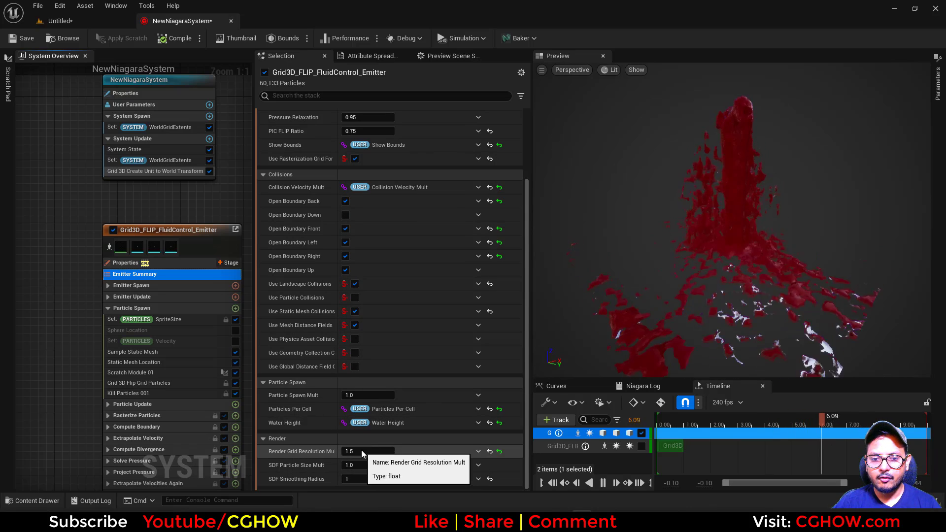
left_click(386, 451)
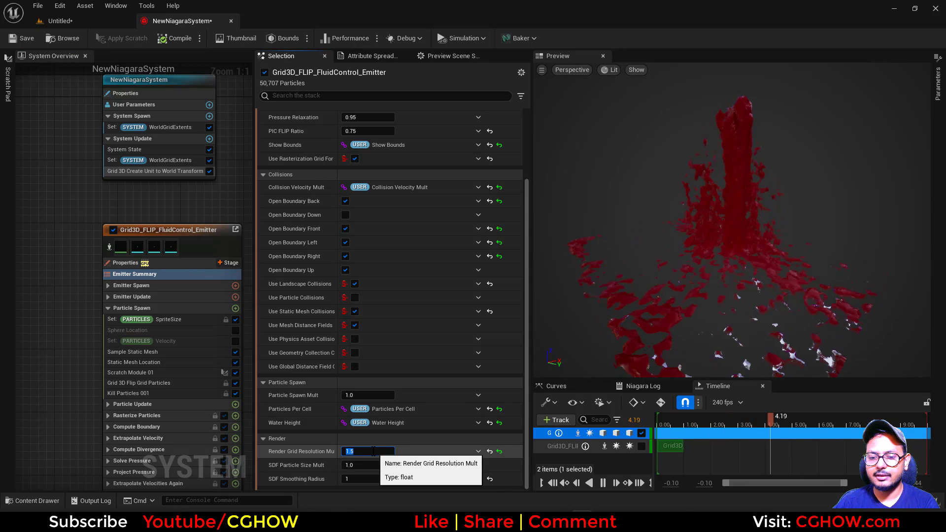
type(".8")
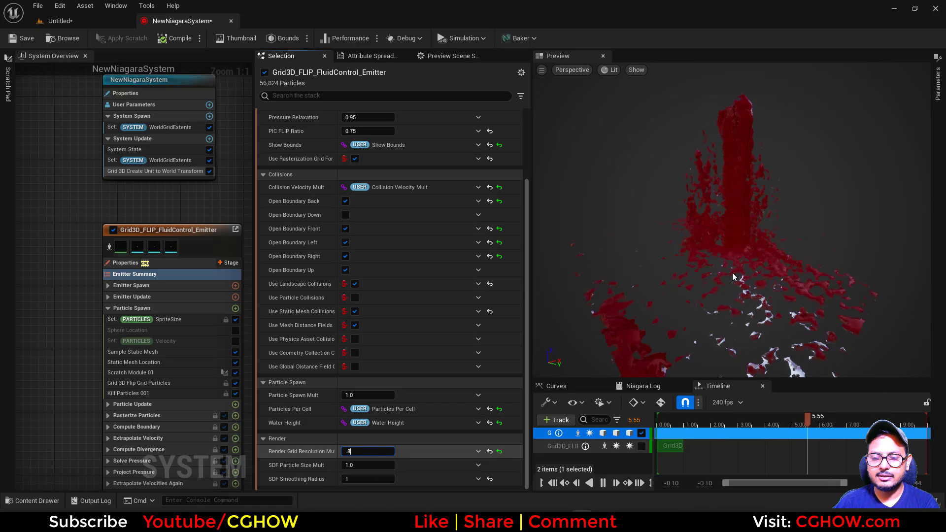
key("Return")
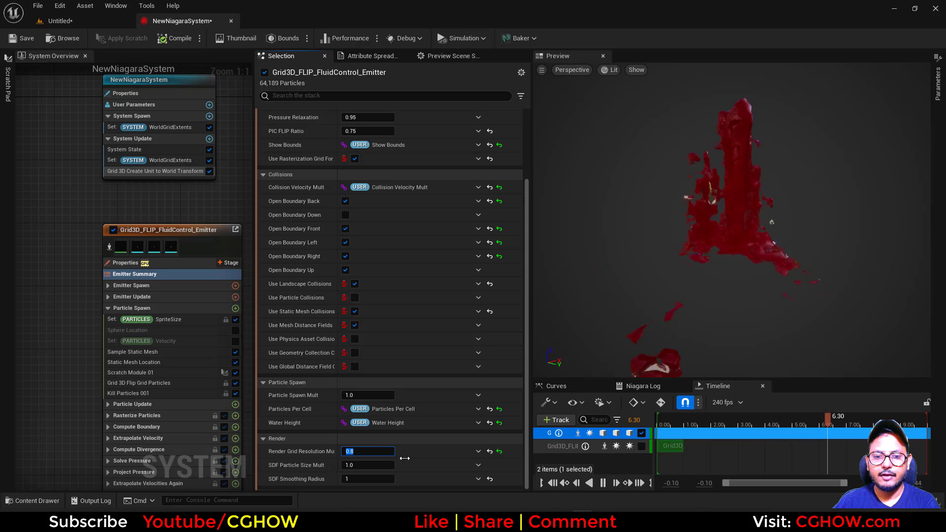
- Try a Render Grid Resolution Mult of 2, replay the simulation from the start, and check the fluid in the level
type("2")
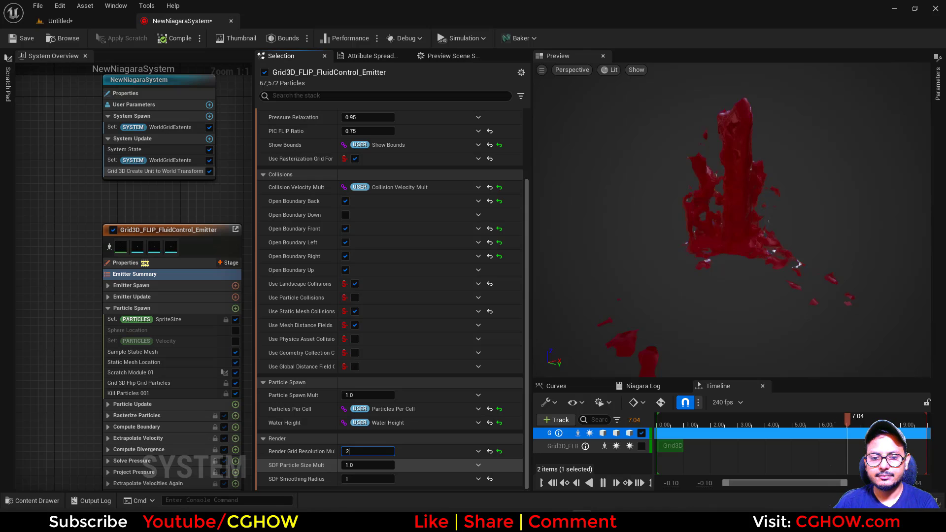
key("Return")
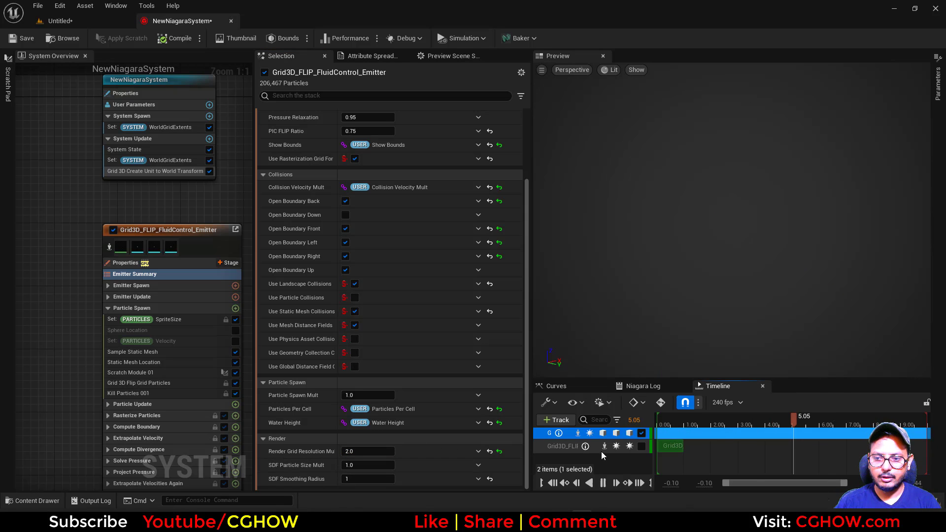
left_click_drag(663, 424, 643, 436)
left_click(554, 483)
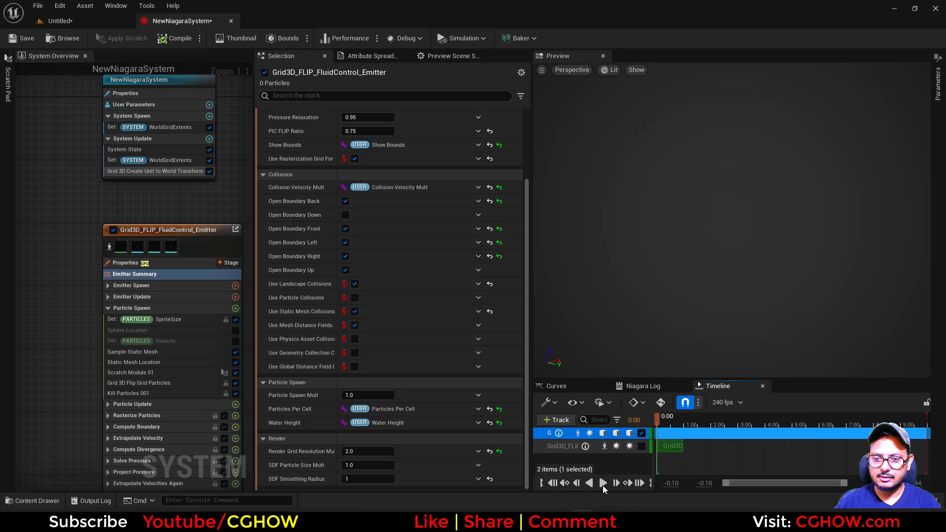
left_click(603, 484)
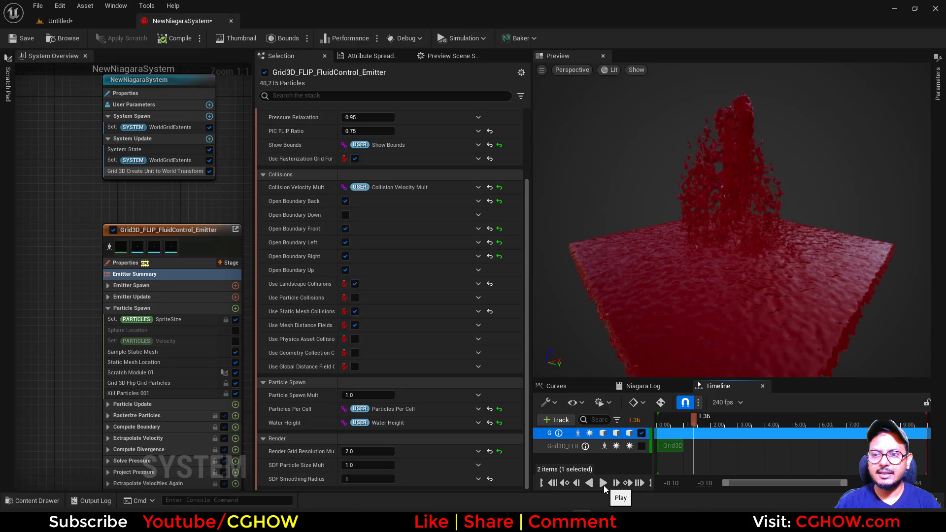
left_click(69, 21)
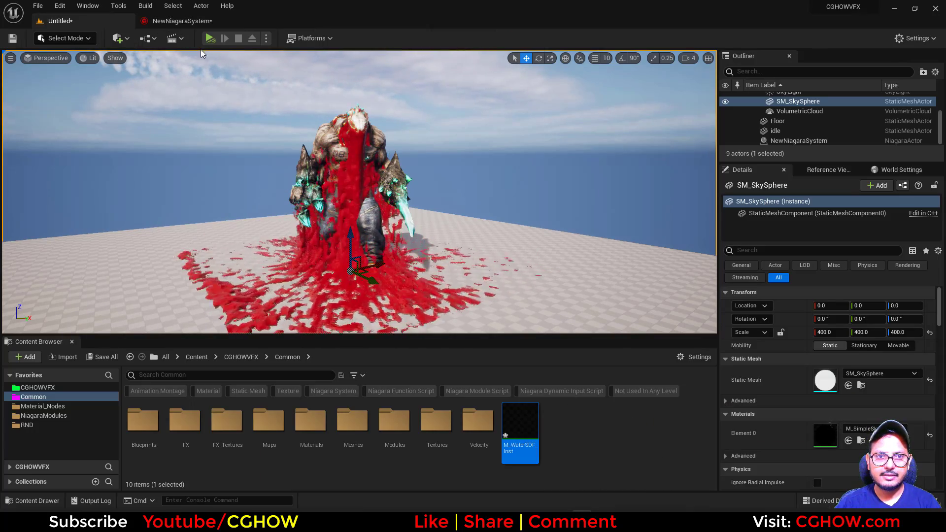
- Return to NewNiagaraSystem and restore the emitter's Render Grid Resolution Mult to 1.5
left_click(178, 22)
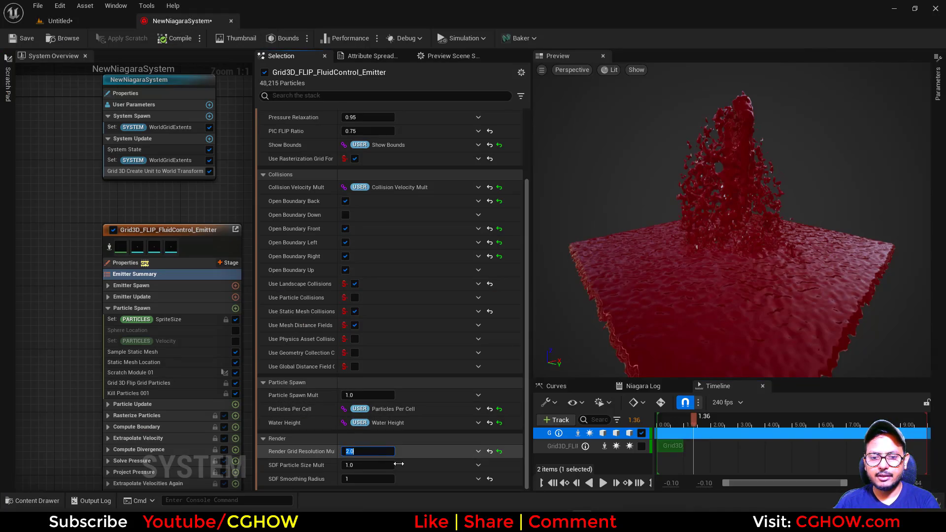
type("1.5")
key("Return")
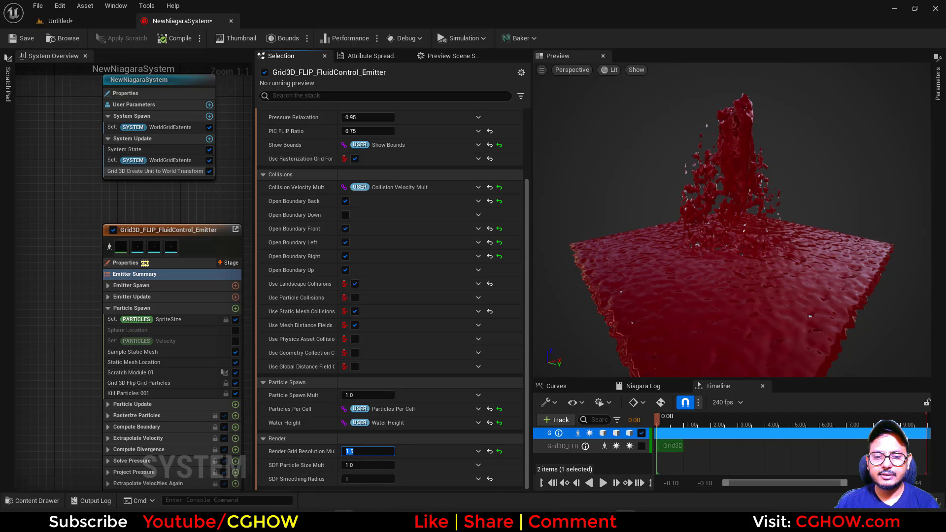
- Open Paint and sketch a small pair of linked squares beside two large rounded outlines, each around a small square and joined by curved bridges
key("super")
type("pain")
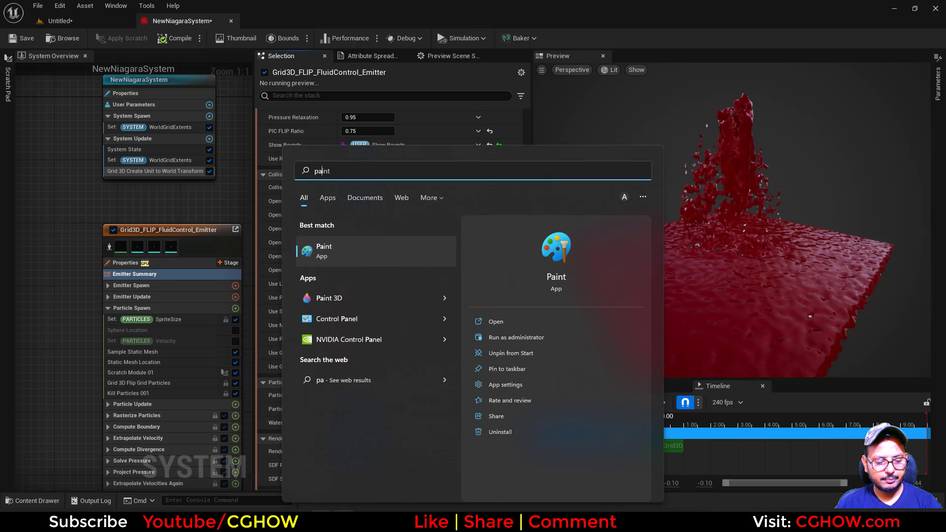
type("t")
left_click(366, 254)
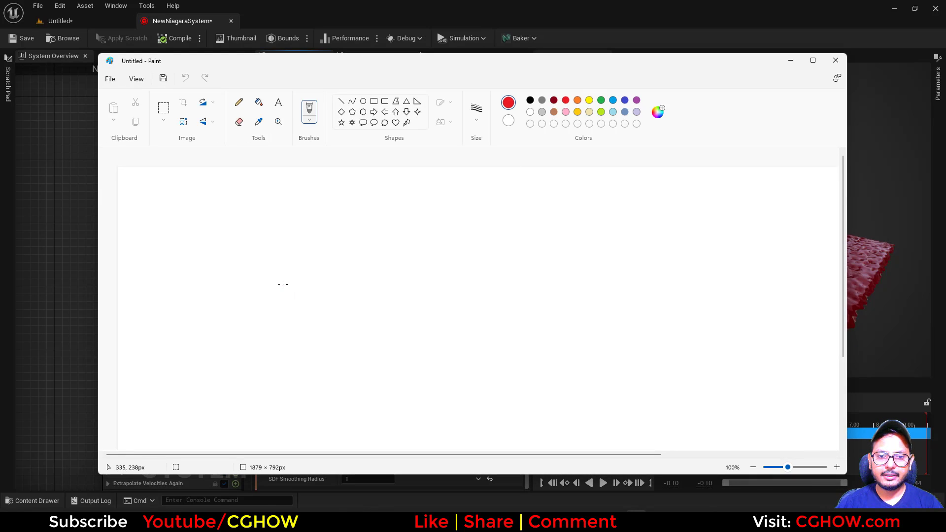
left_click_drag(289, 281, 286, 283)
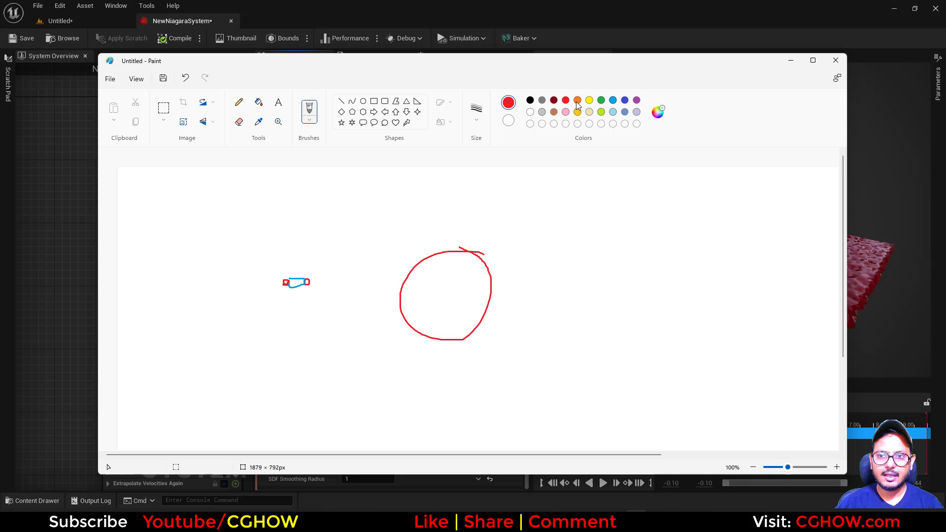
left_click_drag(599, 325, 597, 228)
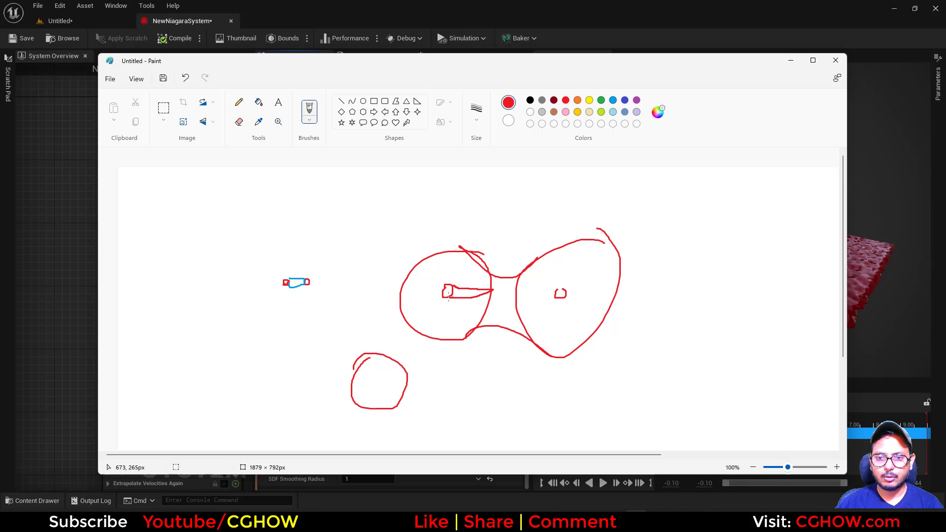
left_click_drag(556, 286, 523, 290)
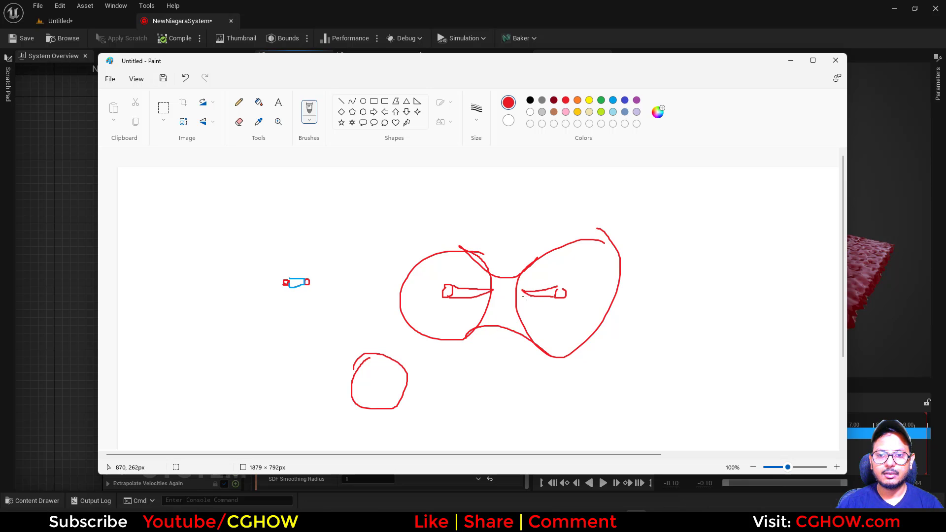
- Leave Paint for the Niagara editor, try an SDF Particle Size Mult of 2, and check the fluid in the level
left_click(791, 60)
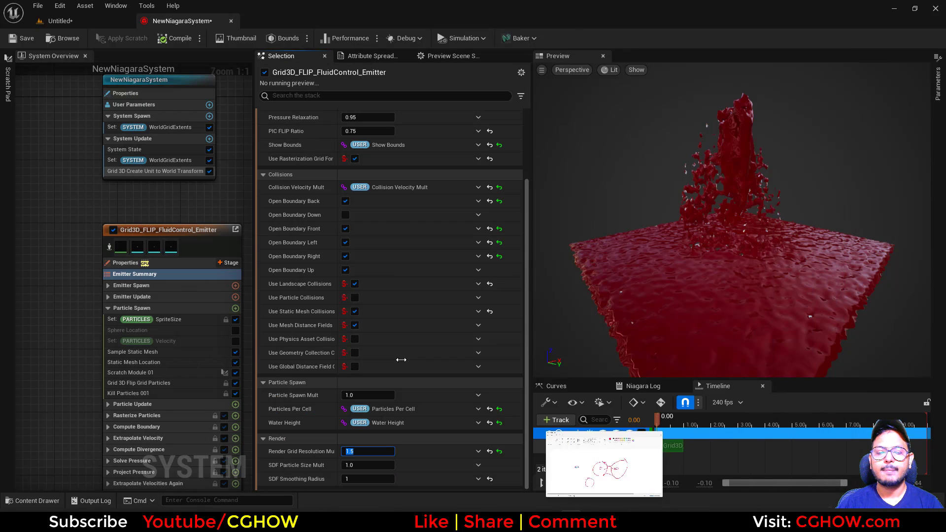
left_click(365, 463)
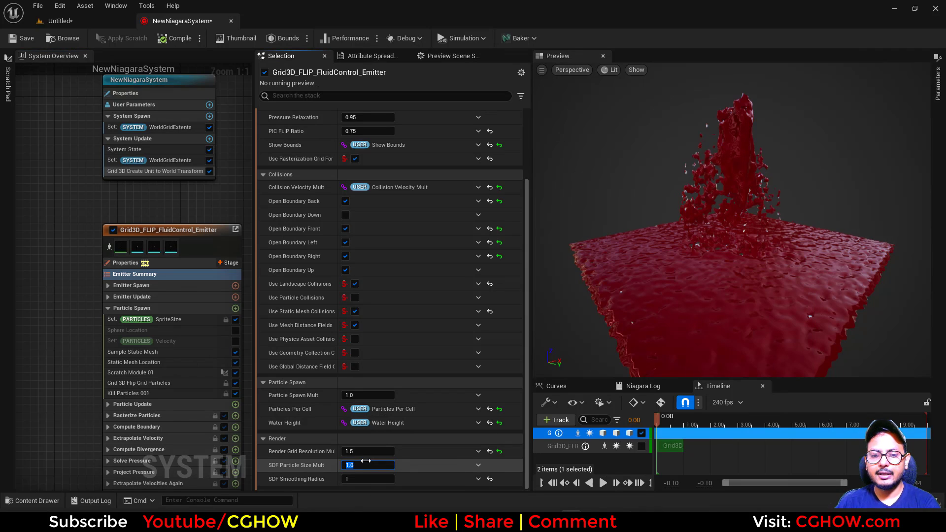
type("2")
key("Return")
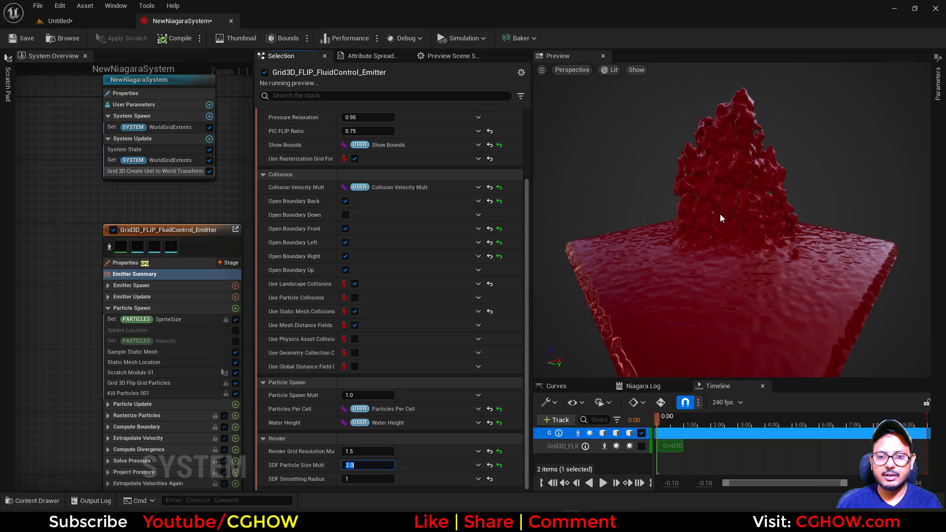
left_click(91, 23)
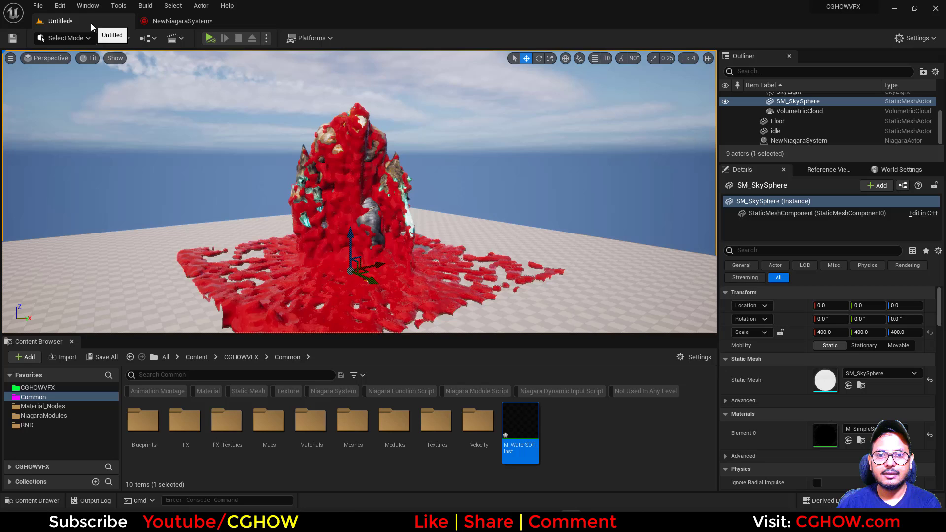
- Return to NewNiagaraSystem, try an SDF Particle Size Mult of 0.5, and check the fluid in the level
left_click(169, 21)
left_click(375, 464)
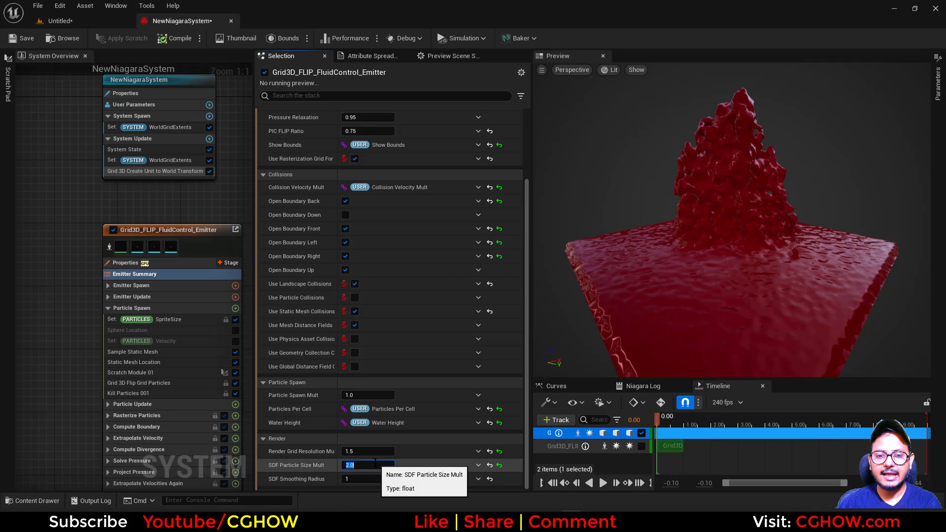
type(".5")
key("Return")
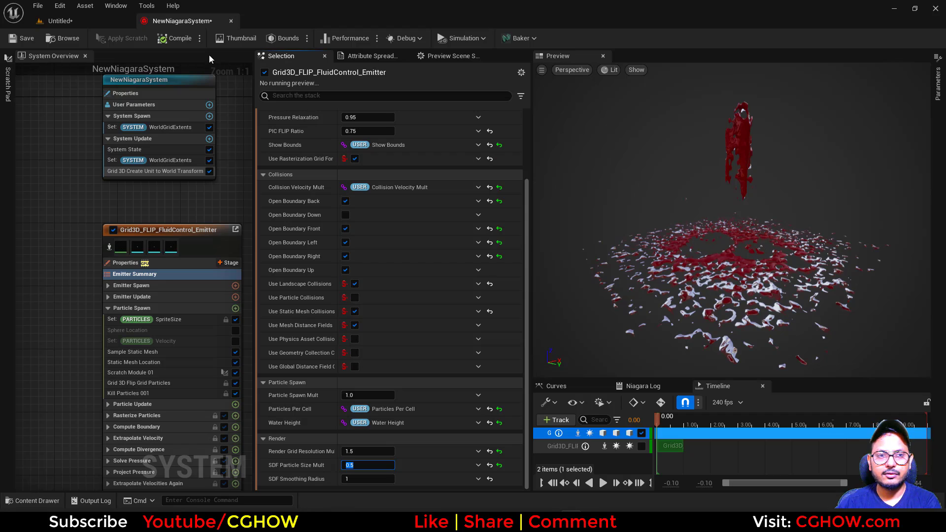
left_click(60, 20)
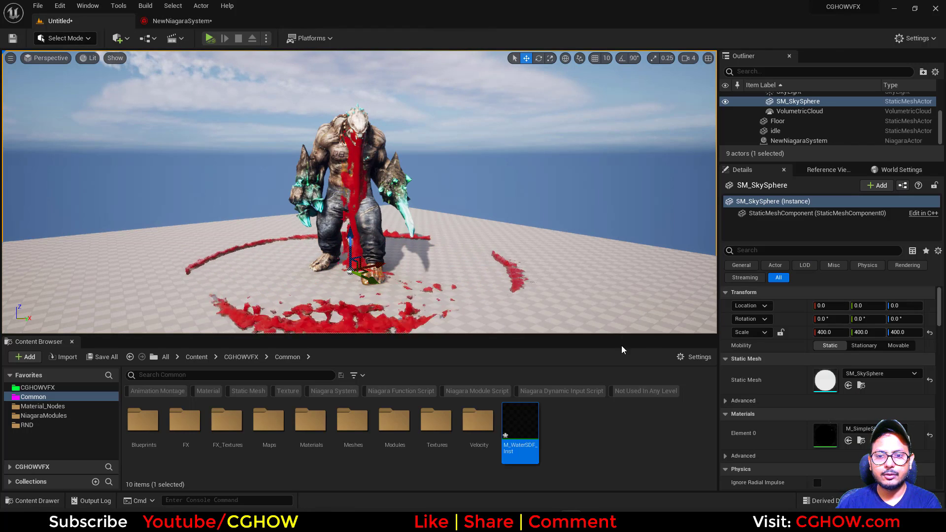
- Restore the emitter's SDF Particle Size Mult to 1.0 in NewNiagaraSystem and check the fluid in the level
left_click(179, 21)
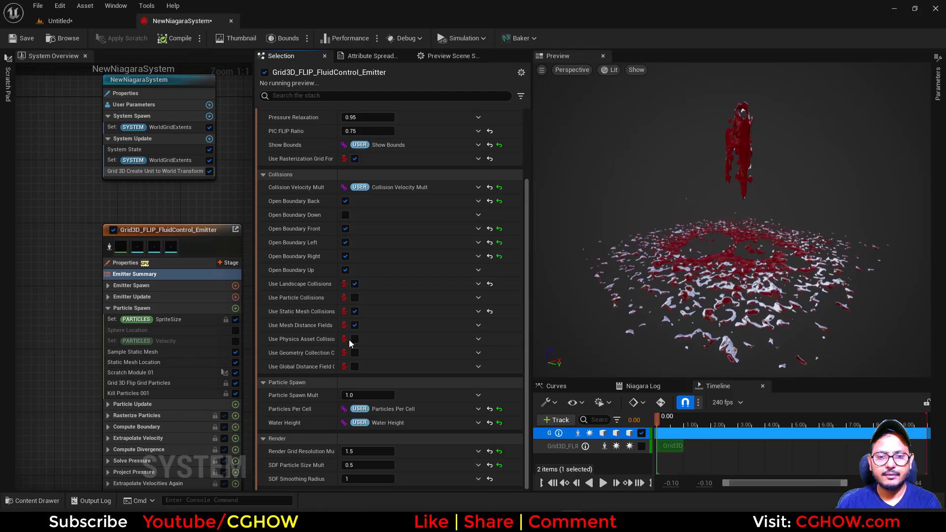
left_click(367, 465)
type("1.0")
key("Return")
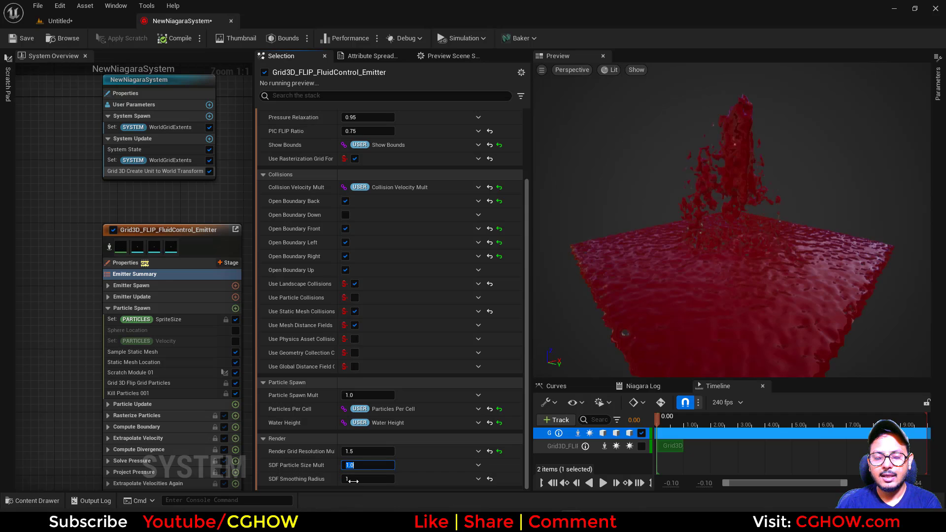
left_click(70, 23)
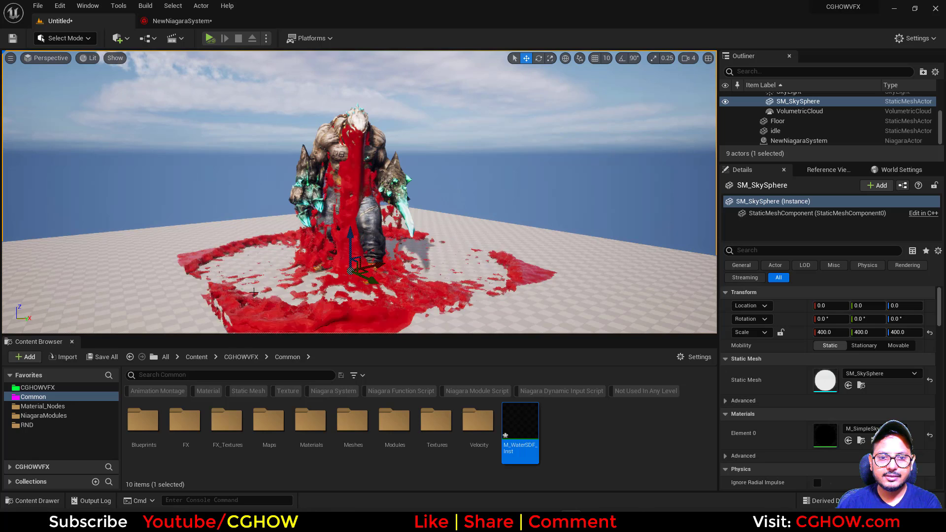
- Return to NewNiagaraSystem and try an SDF Smoothing Radius of 5 for the emitter
left_click(179, 21)
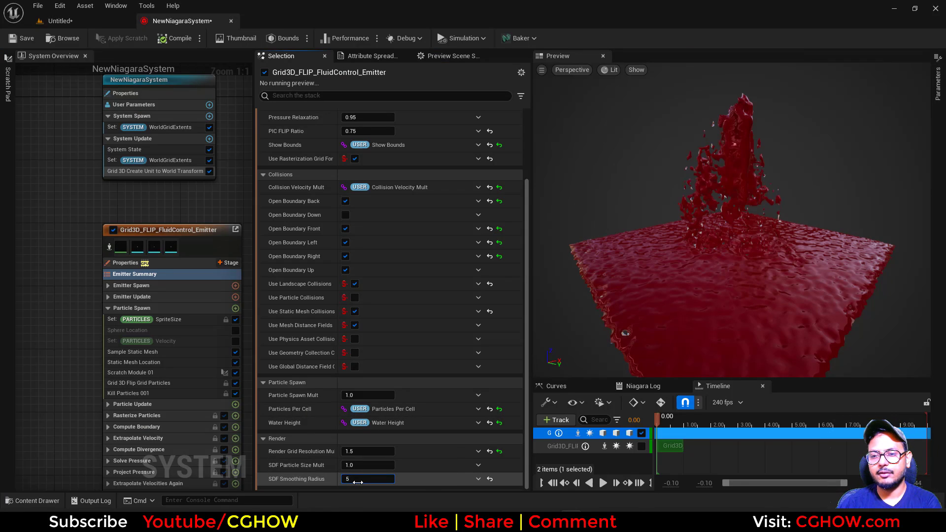
key("Return")
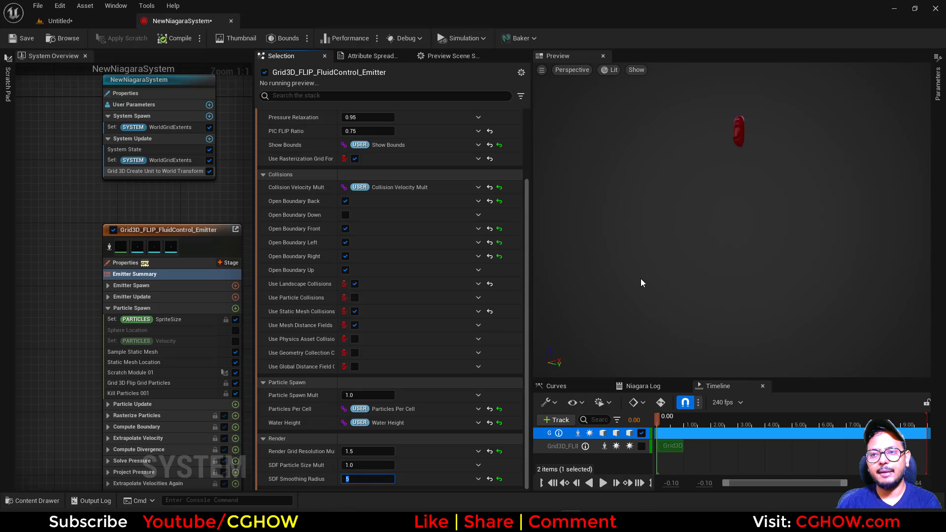
scroll(429, 406, "up", 3)
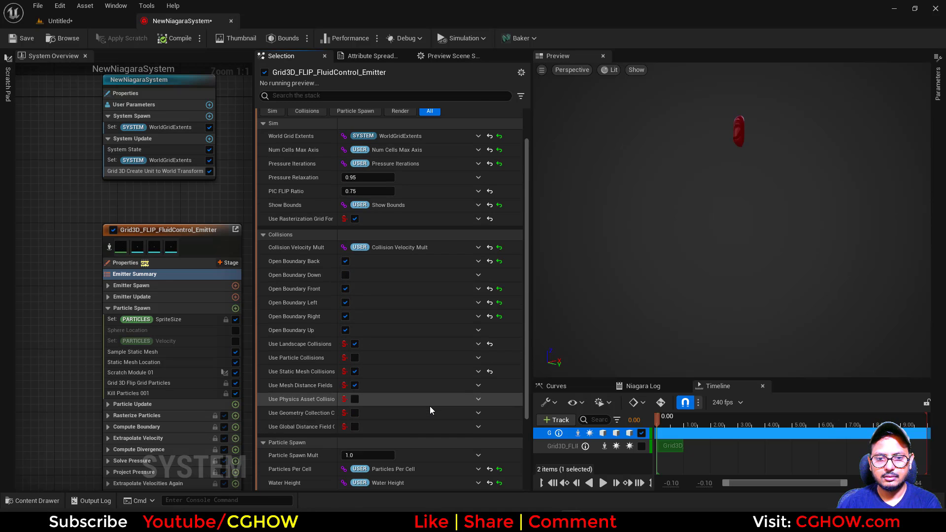
scroll(429, 406, "down", 3)
- Try an SDF Smoothing Radius of 2, play the simulation, and check the fluid in the level
left_click(367, 479)
type("2")
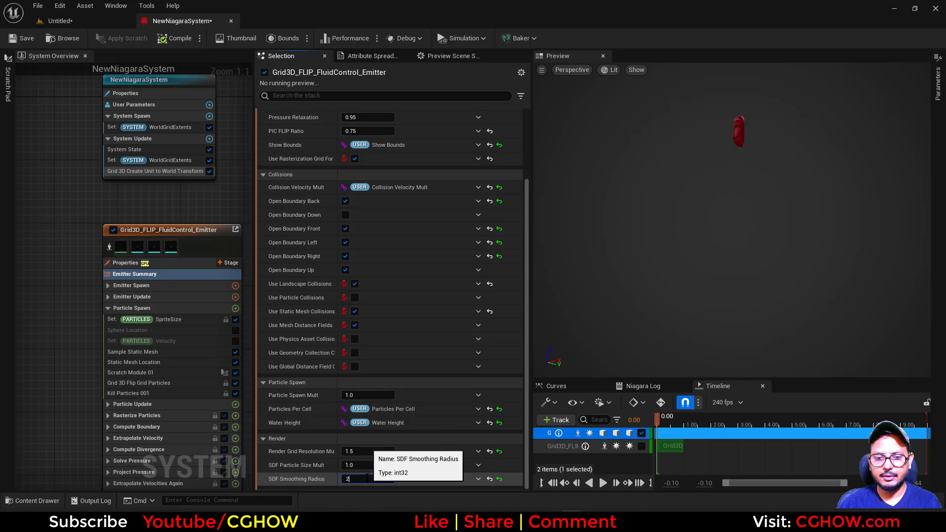
key("Return")
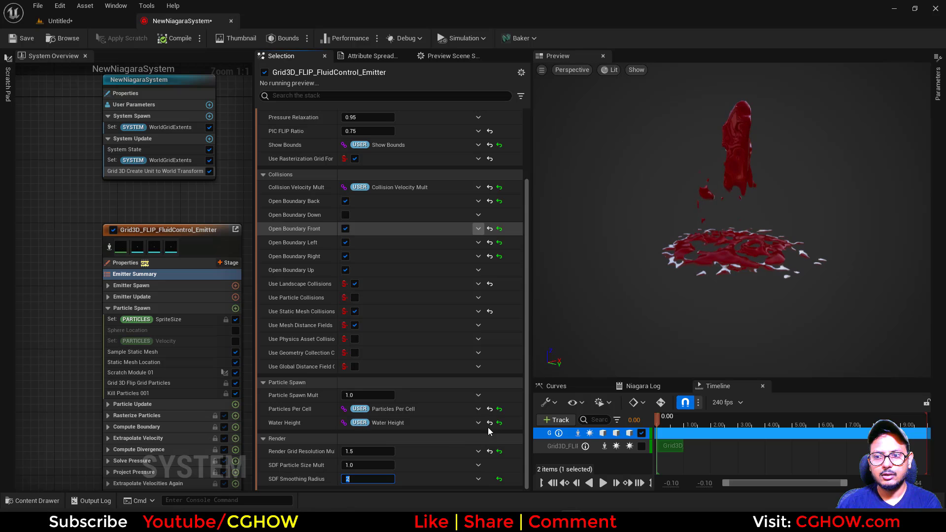
left_click_drag(710, 283, 678, 314)
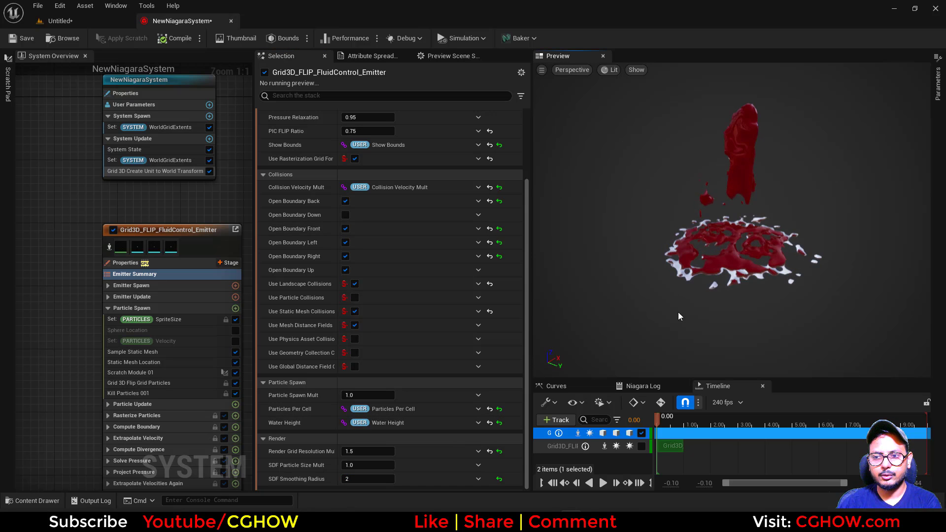
left_click(601, 484)
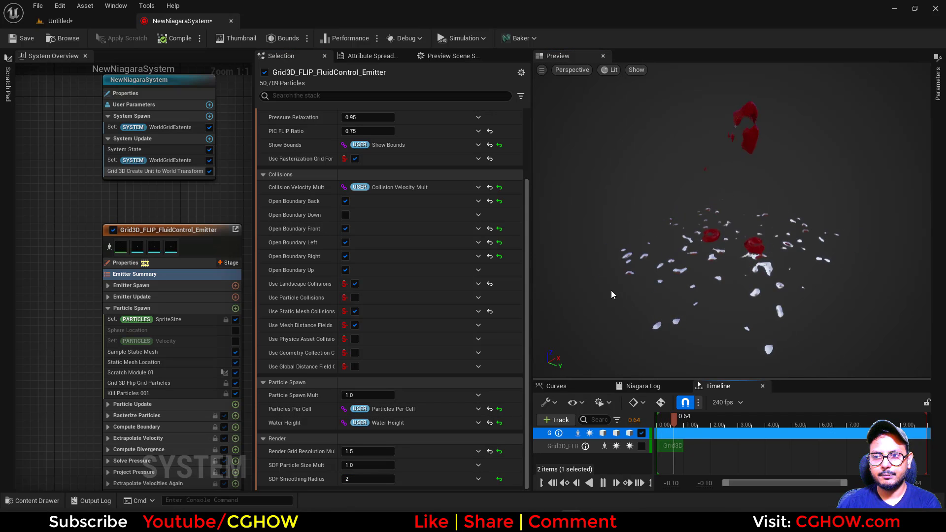
left_click(84, 23)
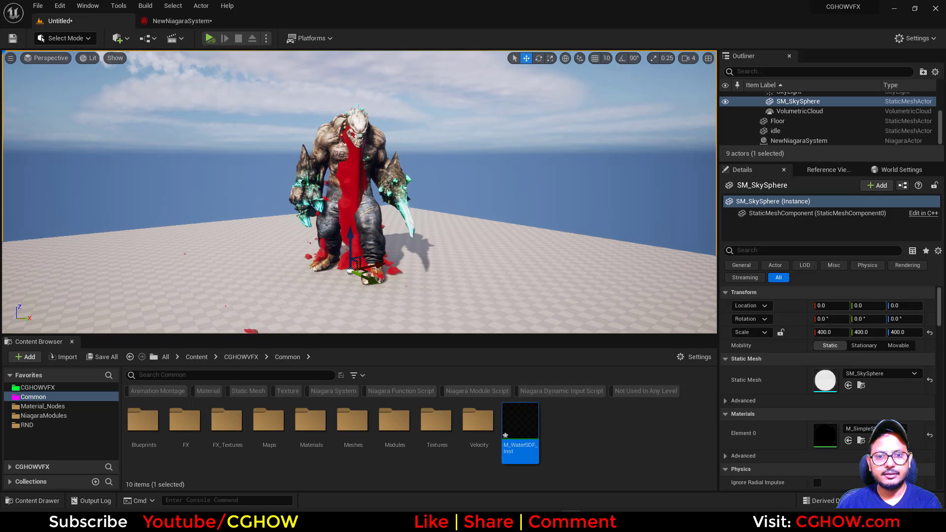
- Return to NewNiagaraSystem, try an SDF Smoothing Radius of 0, and check the fluid in the level
left_click(176, 22)
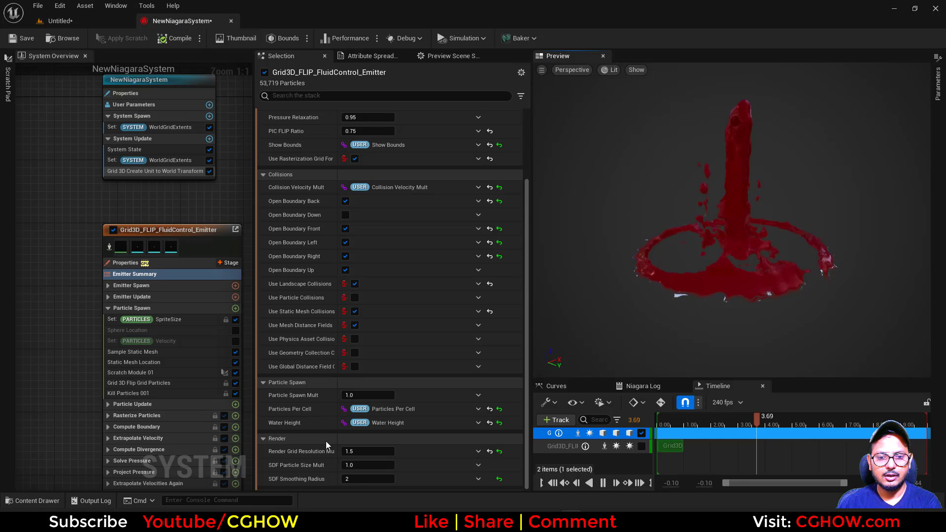
left_click(370, 480)
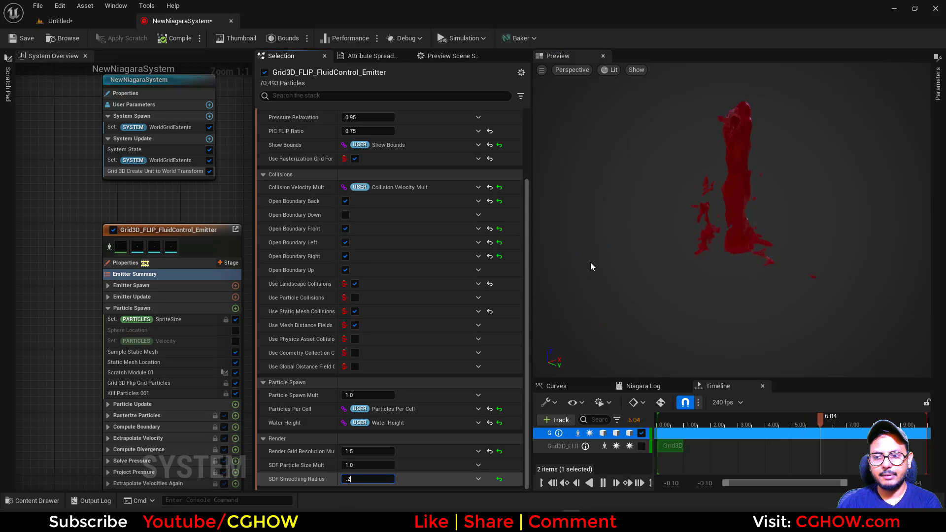
key("Return")
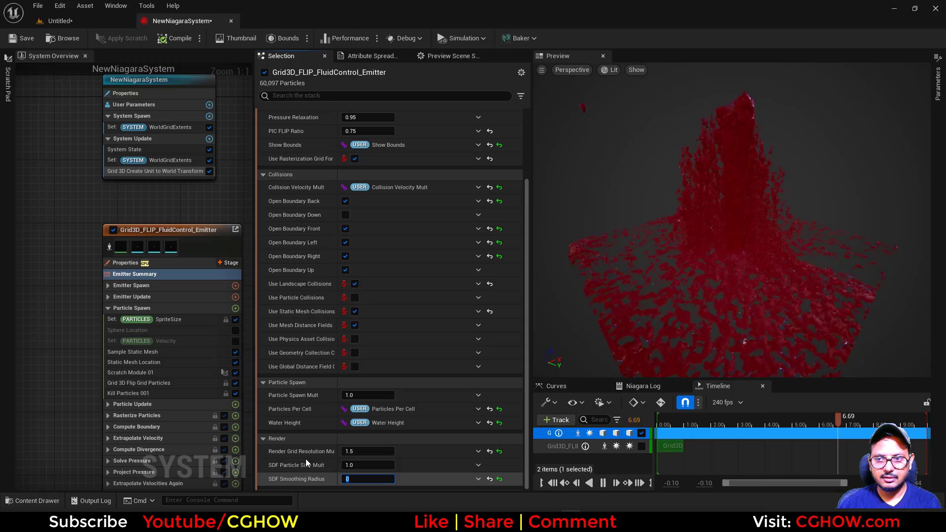
left_click(91, 18)
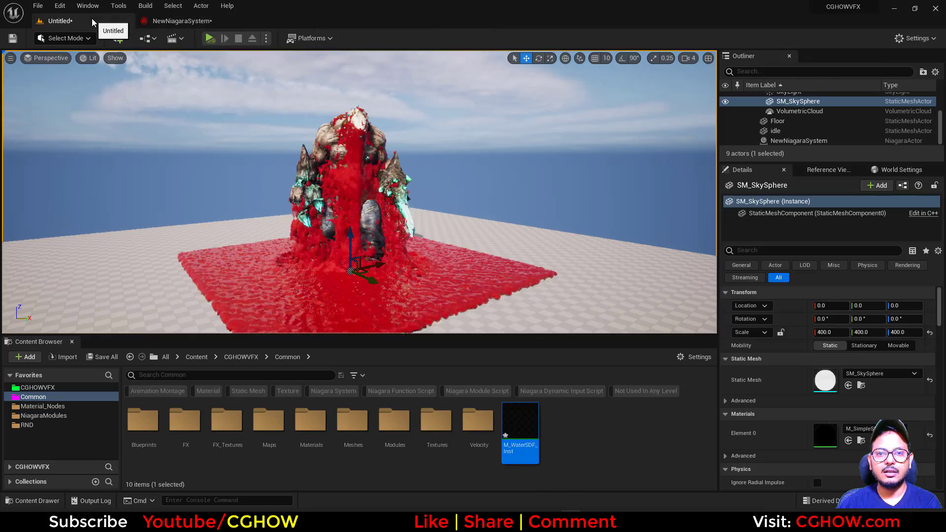
- Restore the emitter's SDF Smoothing Radius to 1 in NewNiagaraSystem and go back to the level
left_click(176, 22)
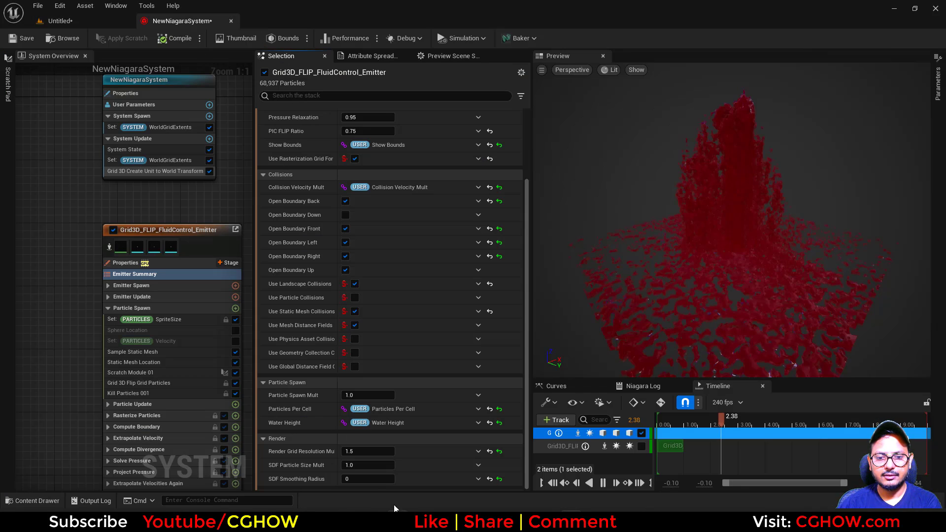
left_click(356, 479)
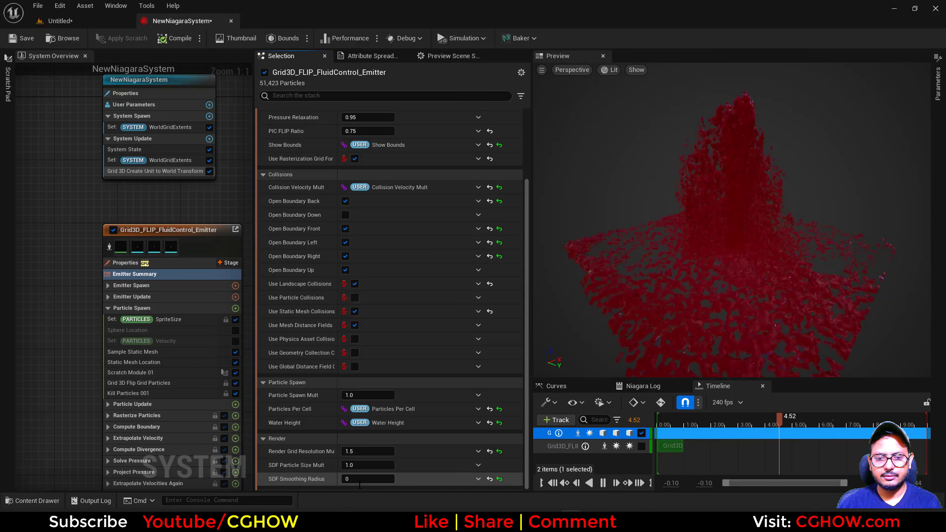
type("1")
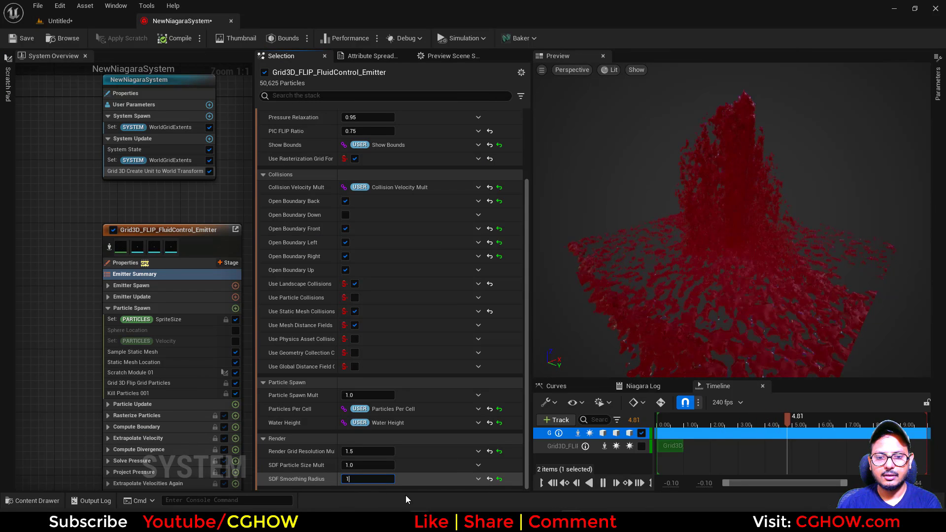
left_click(105, 20)
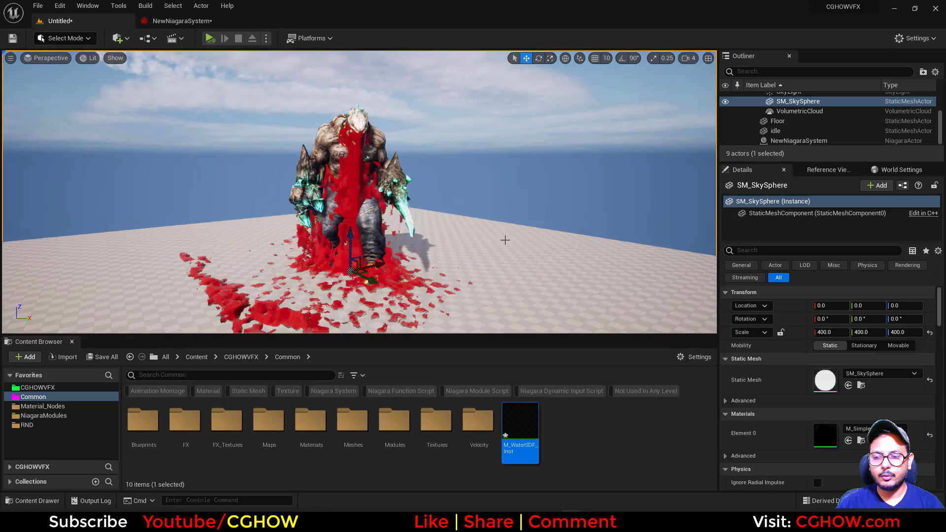
- Select the NewNiagaraSystem actor and highlight the Tag value in its StaticMeshCollisions settings
left_click(785, 140)
scroll(827, 384, "down", 10)
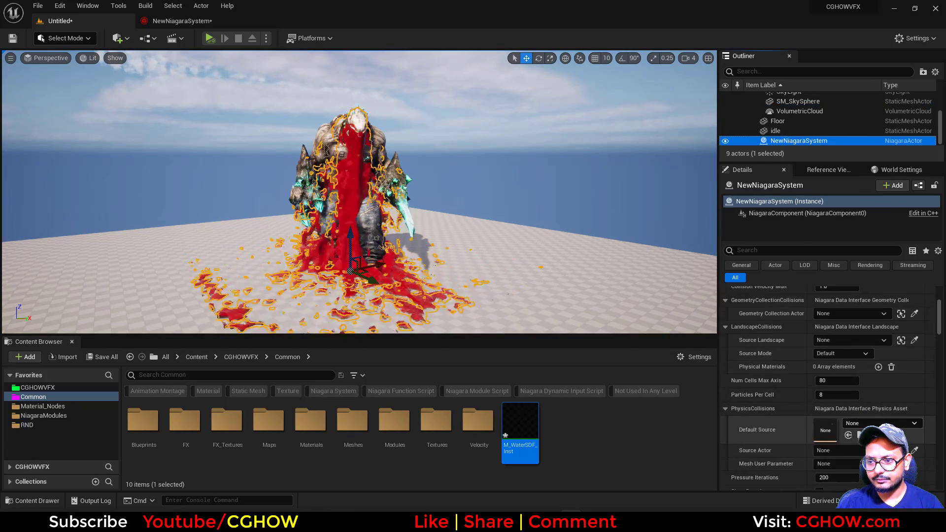
scroll(817, 406, "down", 5)
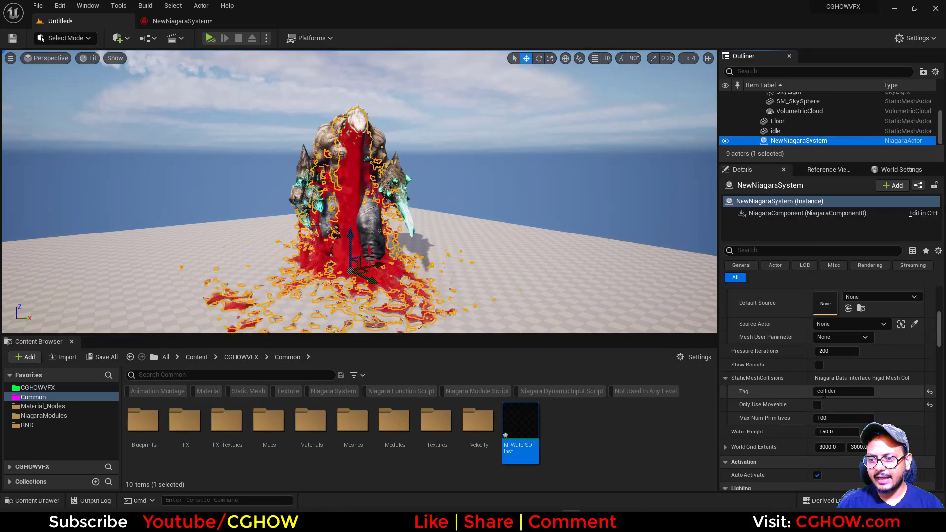
left_click(827, 392)
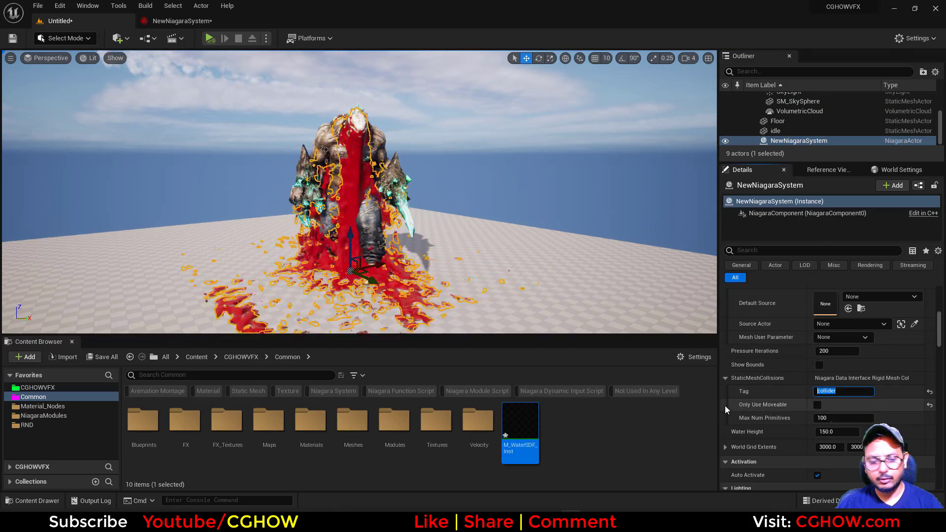
- Find the tag properties of the idle static mesh actor and add the actor tag collider
left_click(784, 127)
left_click(785, 251)
type("ta")
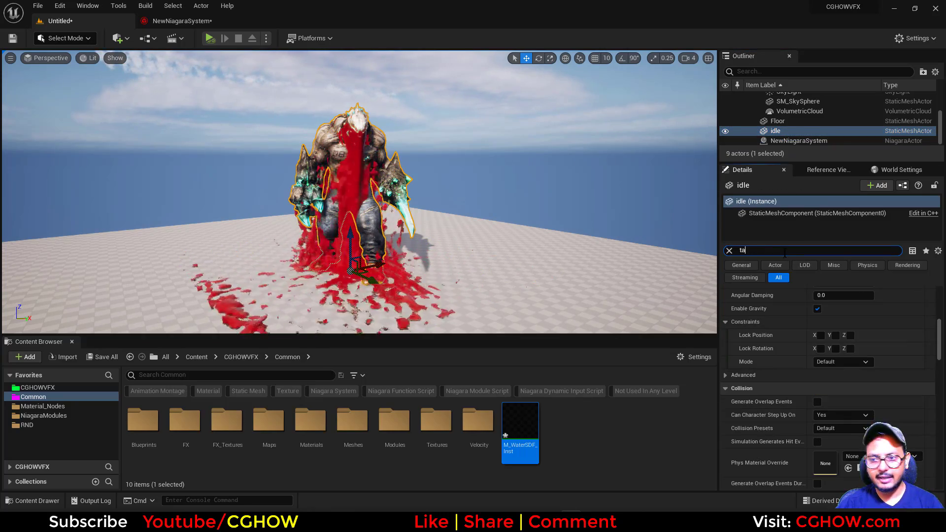
type("g")
left_click(878, 345)
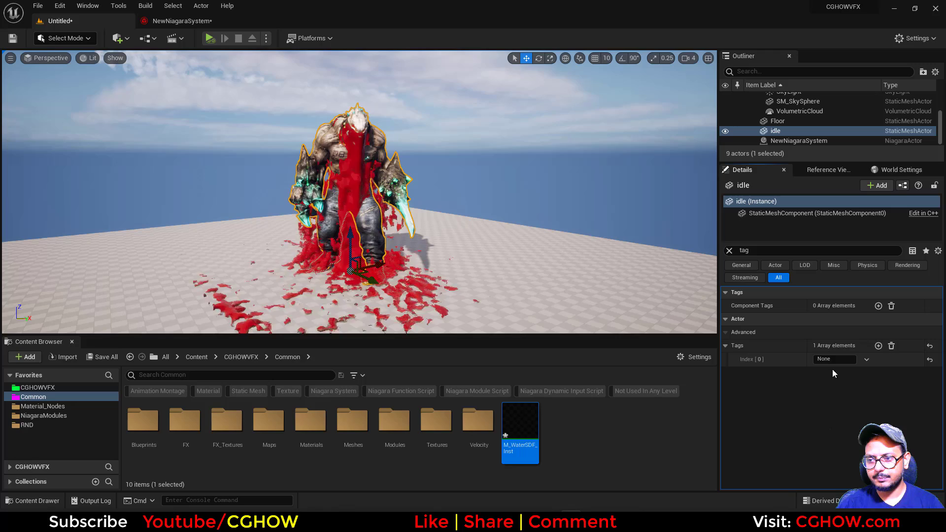
left_click(835, 359)
type("collider")
key("Return")
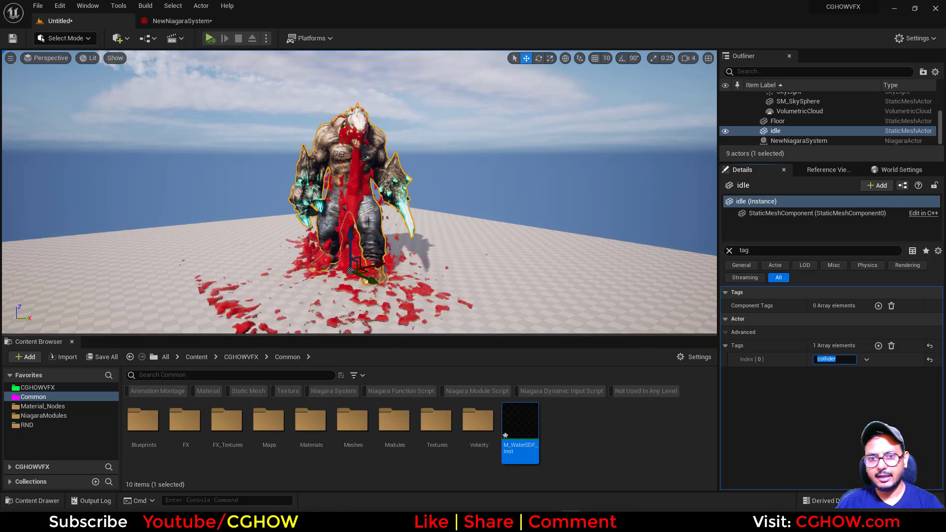
- Deselect the character, examine the fluid running over its body up close from another angle, and return to NewNiagaraSystem
left_click(271, 230)
scroll(389, 265, "up", 5)
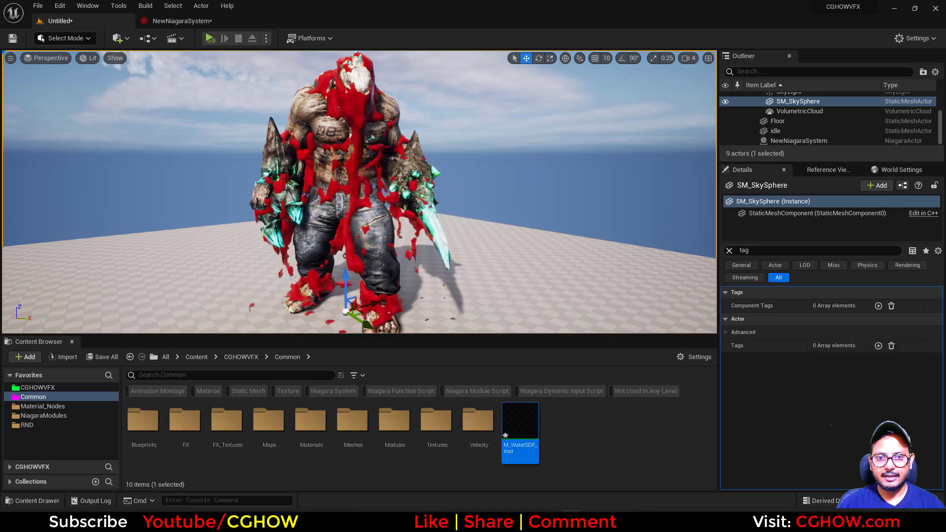
left_click_drag(411, 223, 487, 223, "alt")
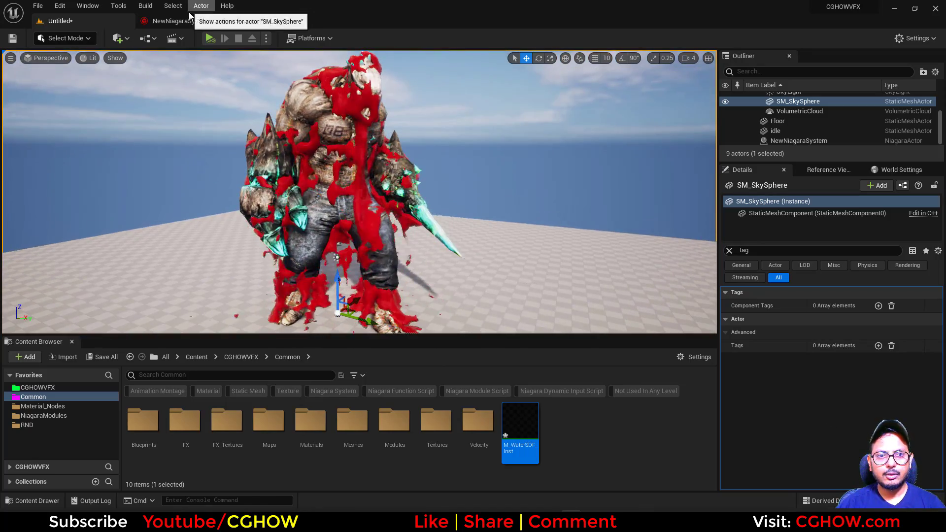
left_click(182, 21)
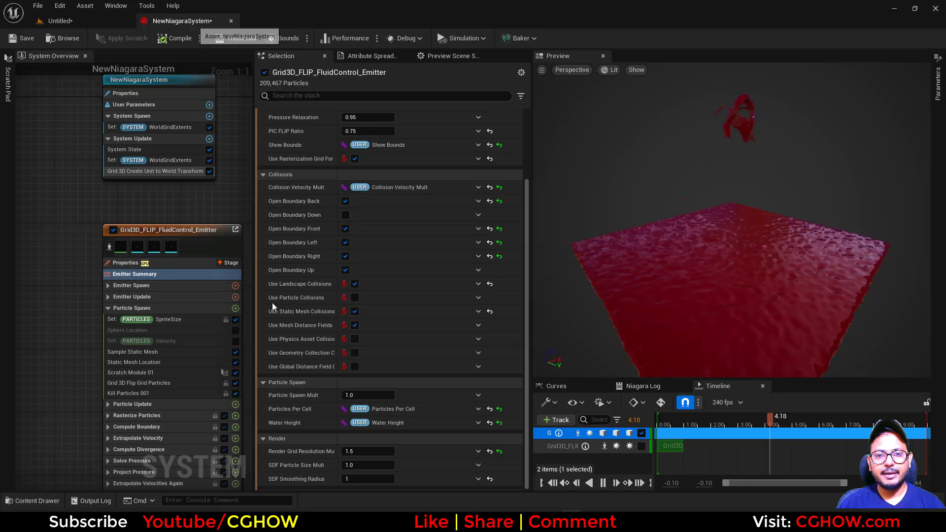
- Set the emitter's Render Grid Resolution Mult to 2 and inspect the fluid on the character's front and back in the level
left_click(358, 450)
type("2")
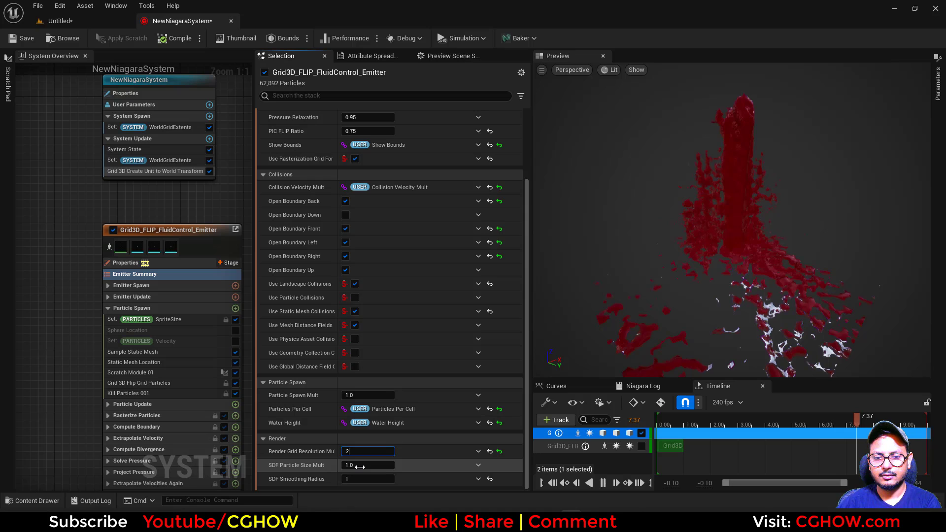
key("Tab")
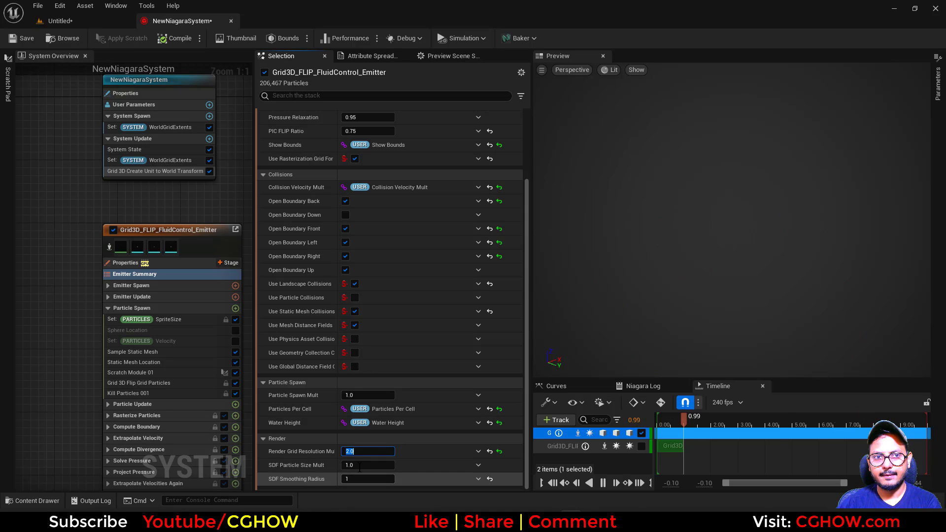
left_click(101, 24)
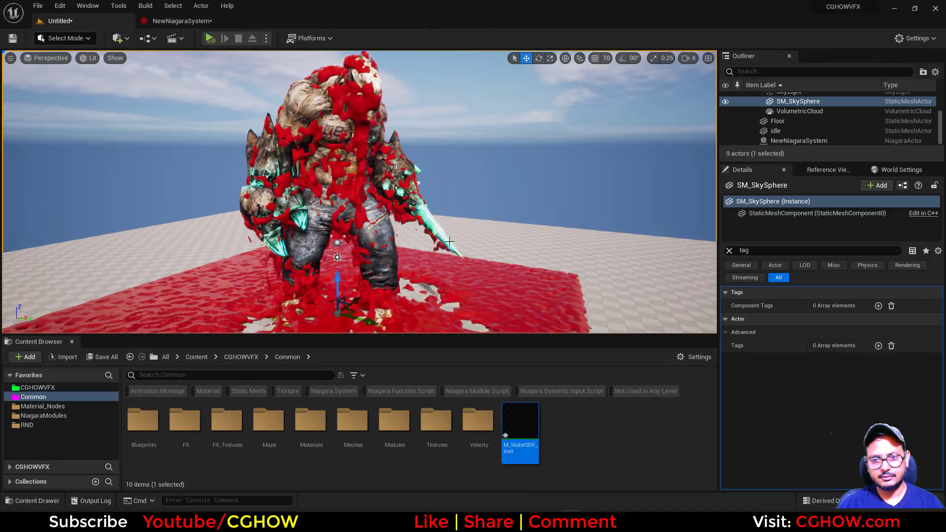
left_click_drag(449, 241, 522, 239, "alt")
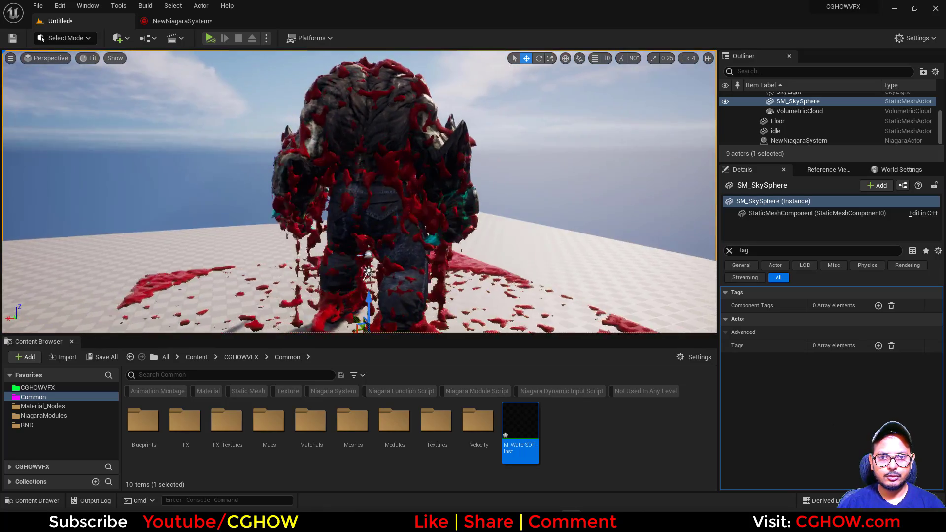
left_click_drag(362, 242, 337, 242, "alt")
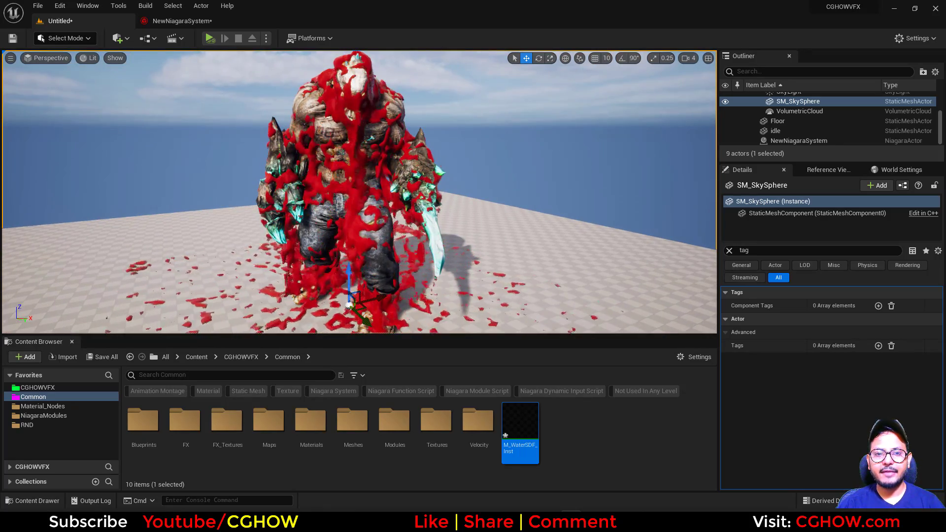
- Look over the system and emitter stacks in NewNiagaraSystem, and examine the fluid on the whole character from farther away in the level
left_click(197, 21)
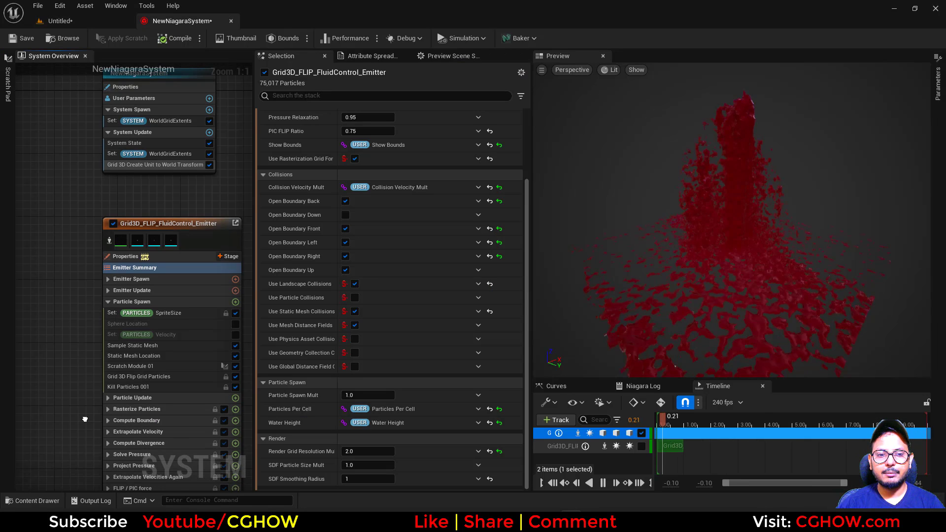
right_click_drag(46, 368, 47, 443)
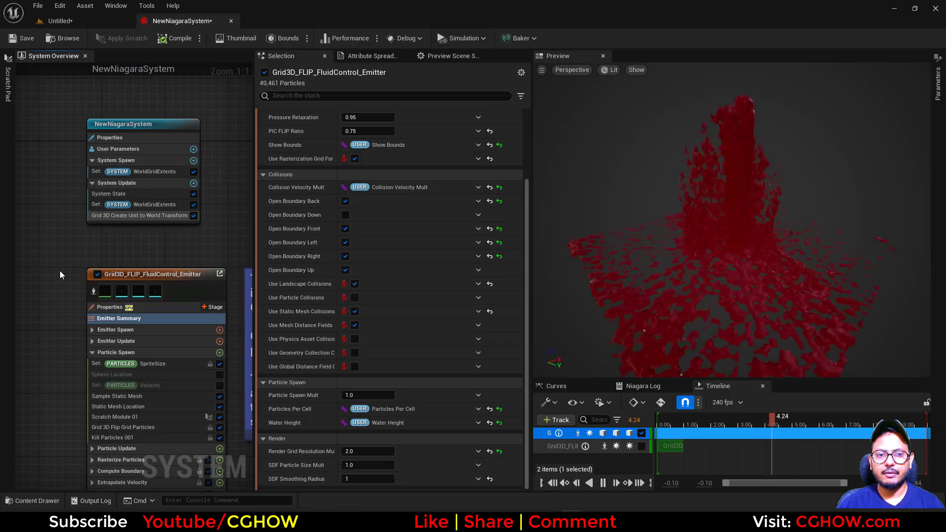
left_click(93, 22)
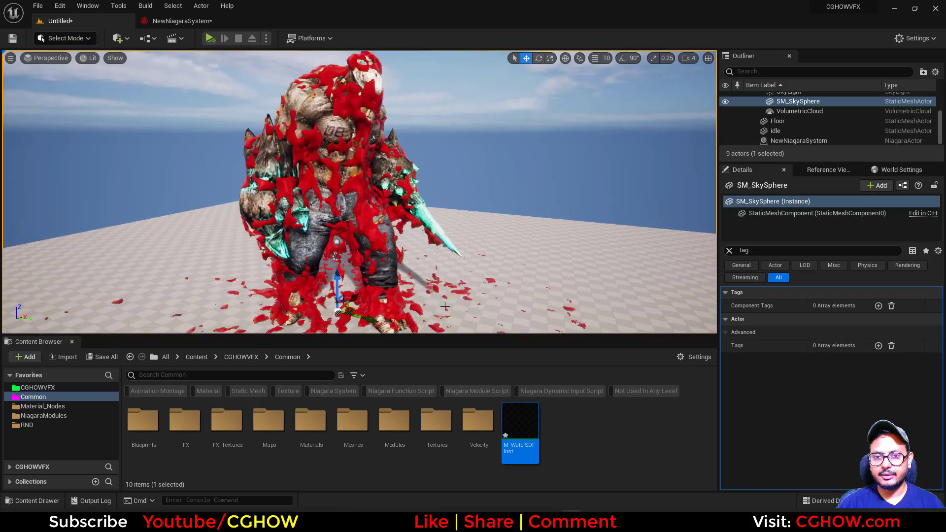
left_click_drag(507, 277, 541, 271, "alt")
scroll(507, 277, "down", 3)
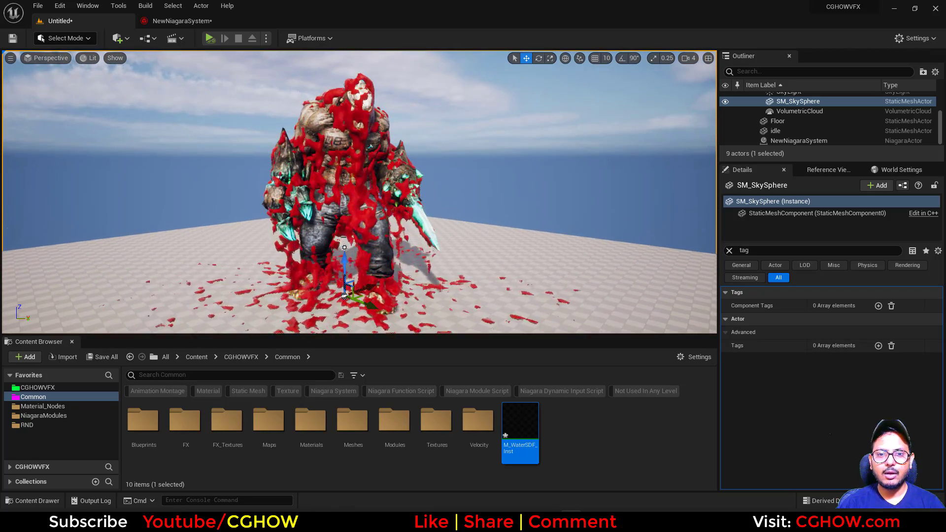